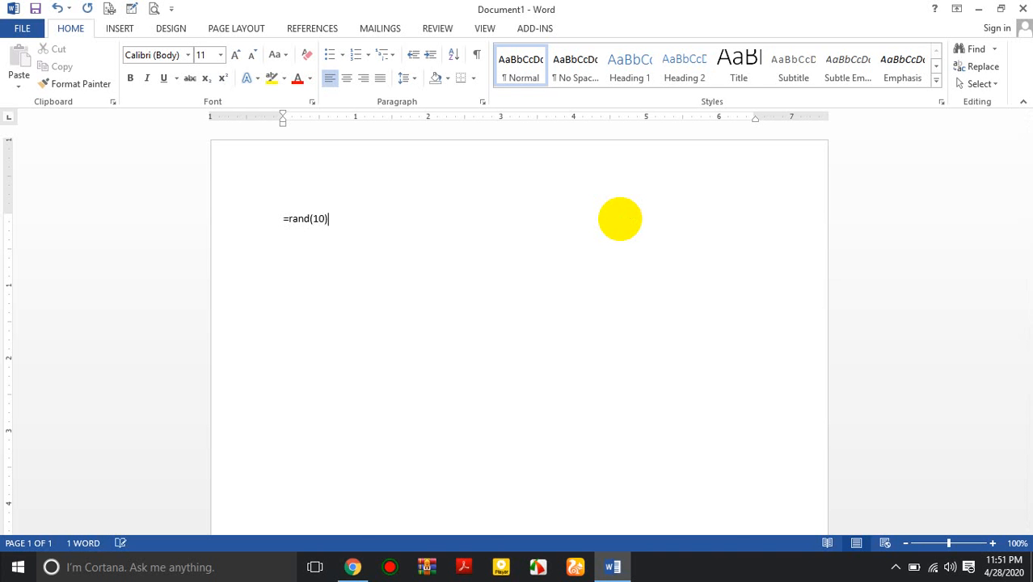
- Generate sample paragraphs with =rand(10) and insert a blank line after each of the first three paragraphs
{"action": "key", "text": "Return"}
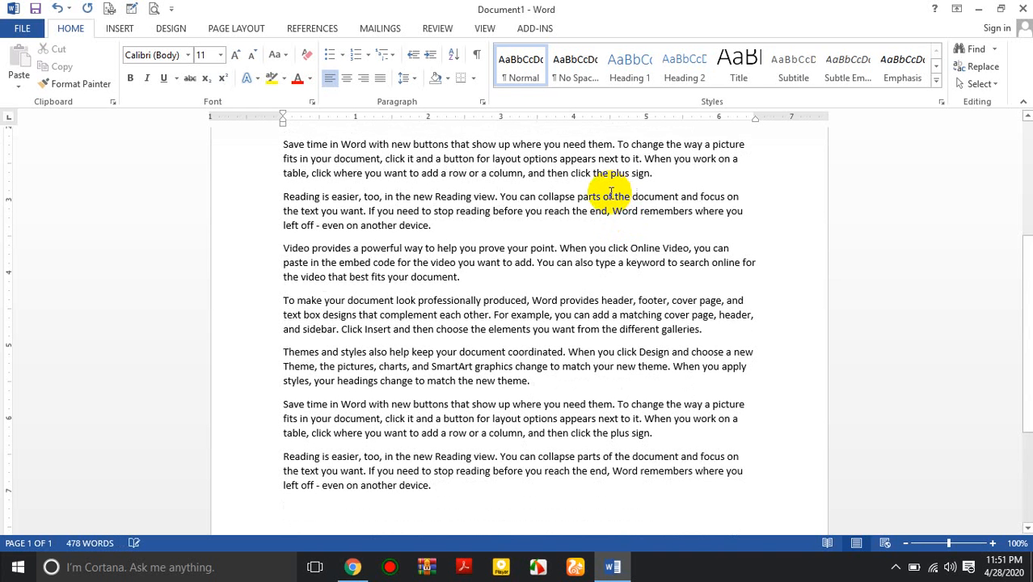
{"action": "scroll", "coordinate": [619, 223], "scroll_direction": "up", "scroll_amount": 5}
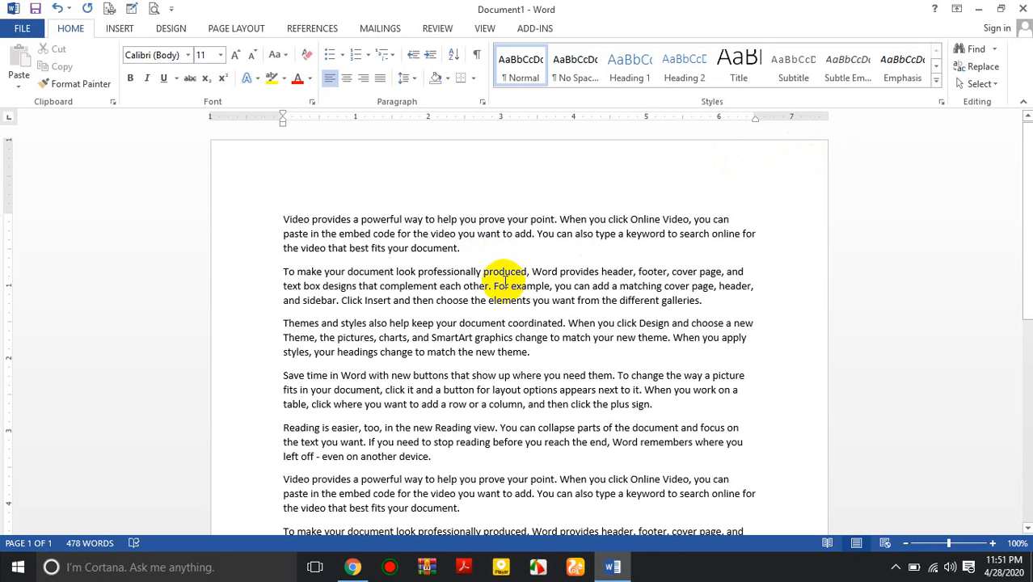
{"action": "left_click", "coordinate": [501, 252]}
{"action": "key", "text": "Return"}
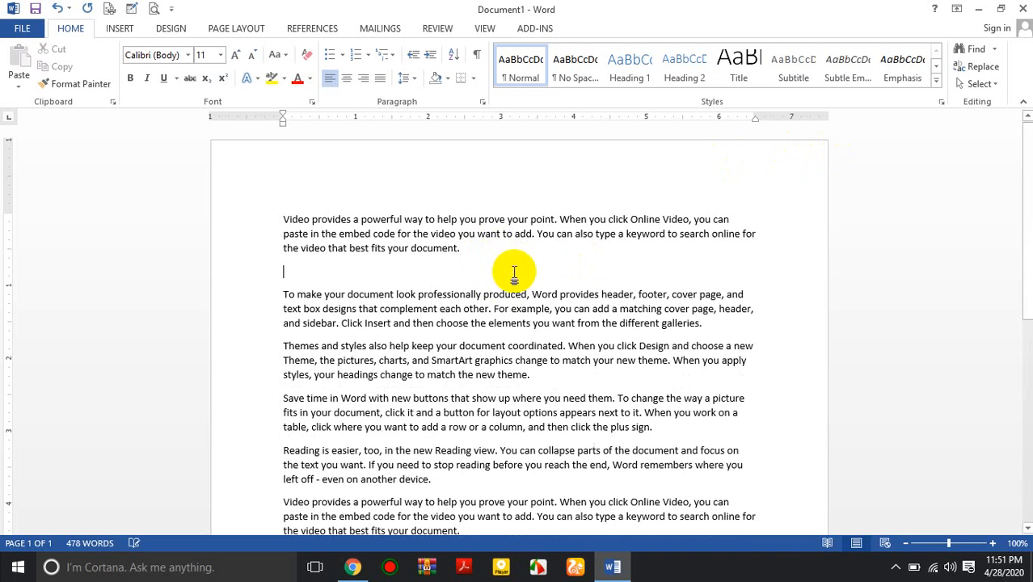
{"action": "left_click", "coordinate": [707, 322]}
{"action": "key", "text": "Return"}
{"action": "left_click", "coordinate": [622, 396]}
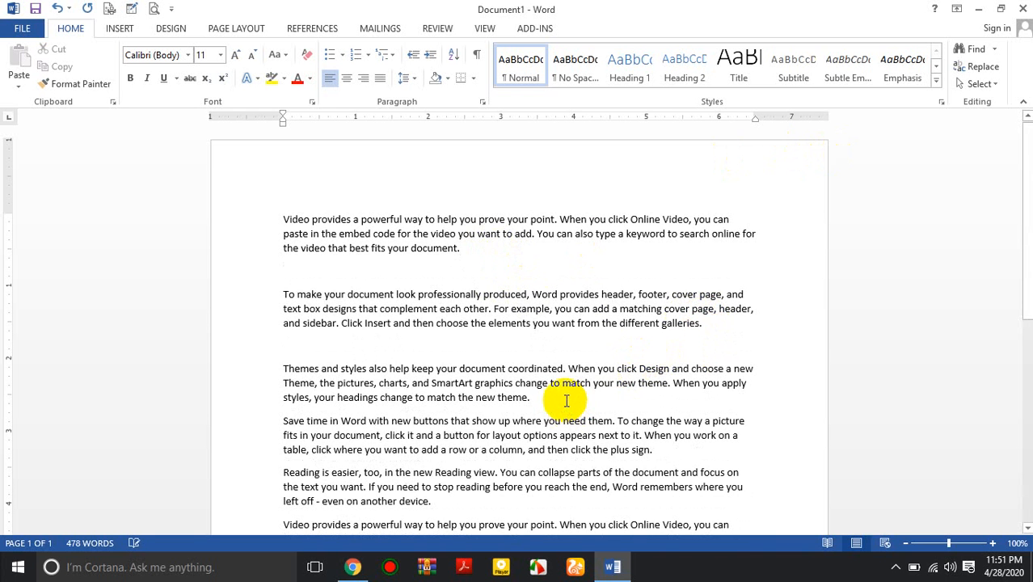
{"action": "key", "text": "Return"}
- Insert a blank line after each of the fourth through eighth paragraphs
{"action": "scroll", "coordinate": [616, 356], "scroll_direction": "down", "scroll_amount": 3}
{"action": "left_click", "coordinate": [669, 326]}
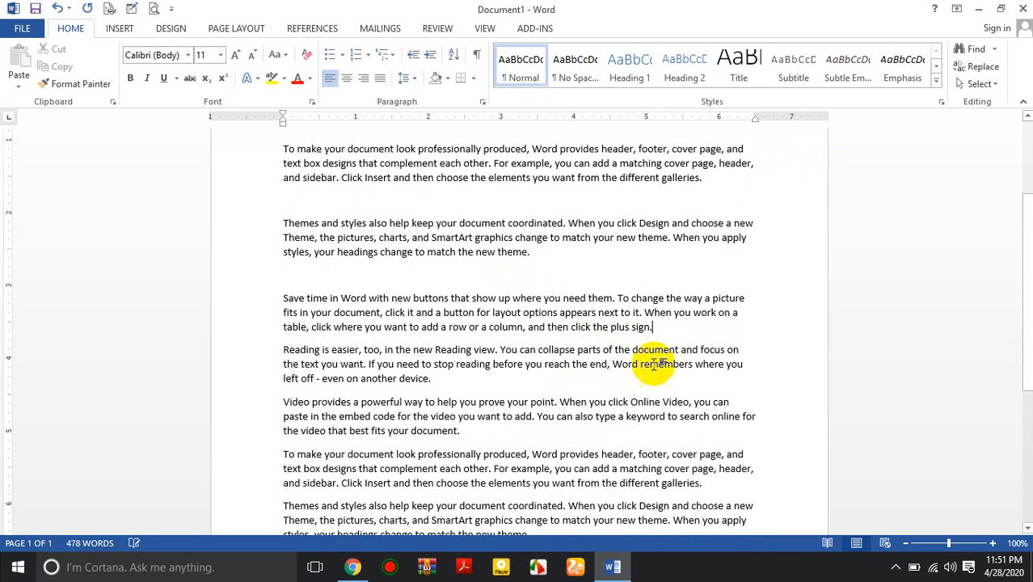
{"action": "key", "text": "Return"}
{"action": "left_click", "coordinate": [473, 402]}
{"action": "key", "text": "Return"}
{"action": "scroll", "coordinate": [517, 355], "scroll_direction": "down", "scroll_amount": 3}
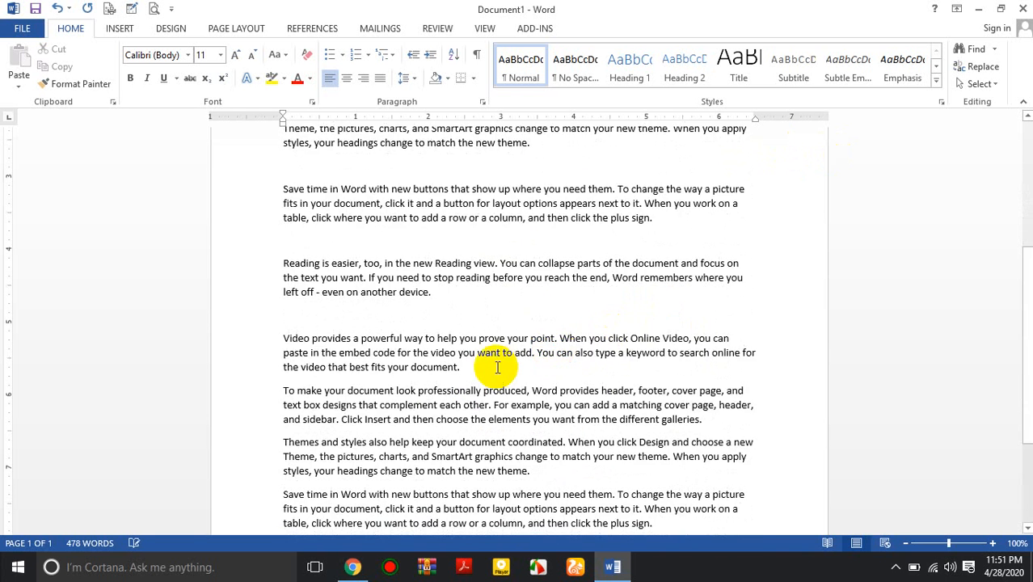
{"action": "left_click", "coordinate": [495, 368]}
{"action": "key", "text": "Return"}
{"action": "scroll", "coordinate": [570, 299], "scroll_direction": "down", "scroll_amount": 4}
{"action": "left_click", "coordinate": [715, 261]}
{"action": "key", "text": "Return"}
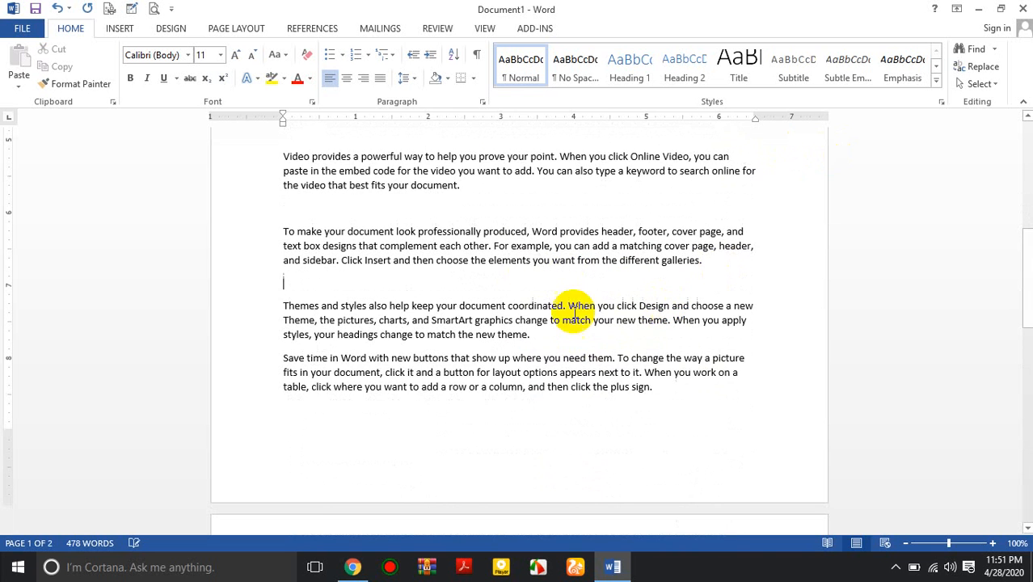
{"action": "left_click", "coordinate": [543, 335]}
{"action": "key", "text": "Return"}
{"action": "scroll", "coordinate": [586, 345], "scroll_direction": "up", "scroll_amount": 10}
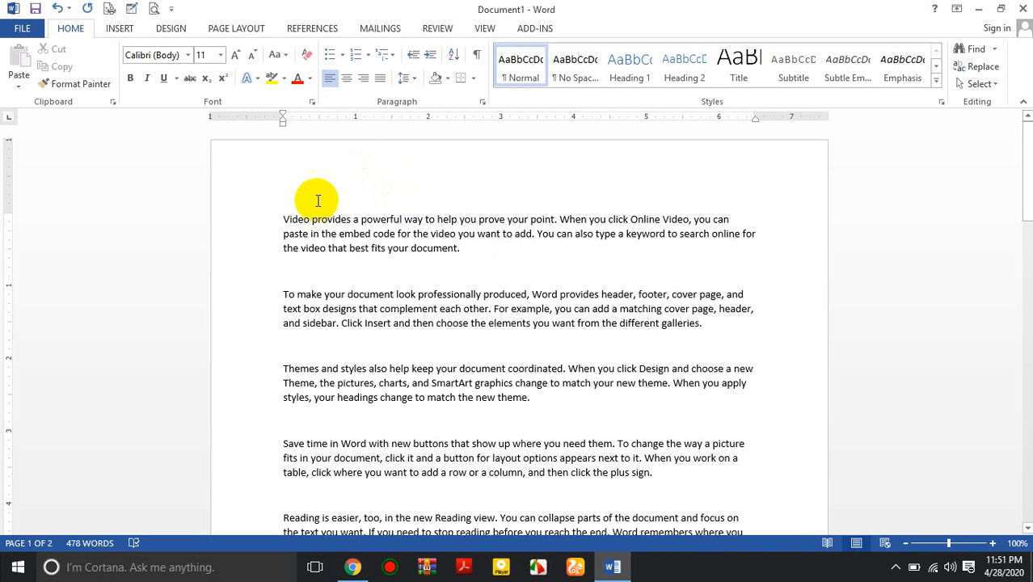
- Add the title Bangladesh on a new line above the first paragraph, fixing its misspelling with the suggested correction
{"action": "left_click", "coordinate": [281, 218]}
{"action": "key", "text": "Return"}
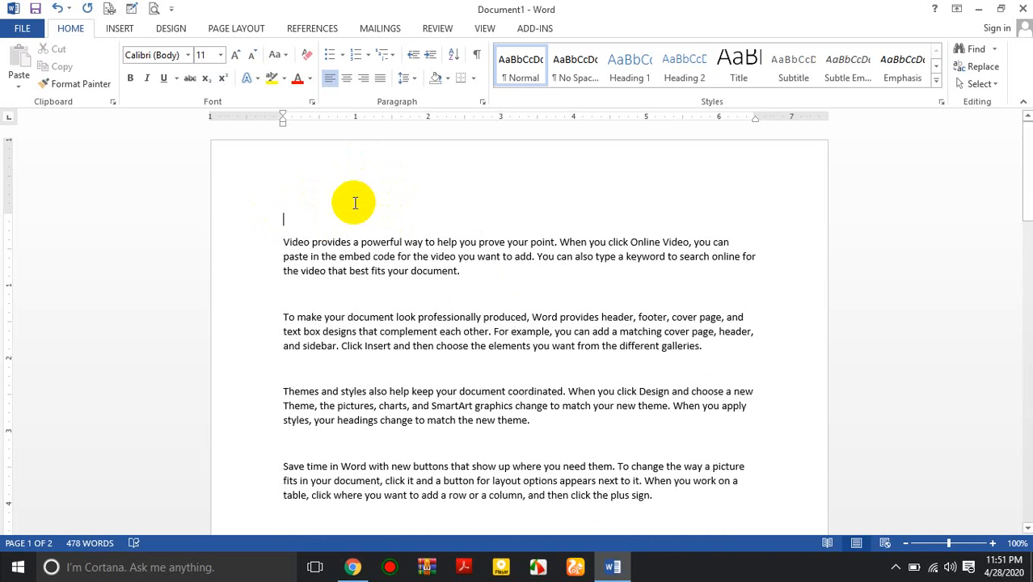
{"action": "type", "text": "Ba"}
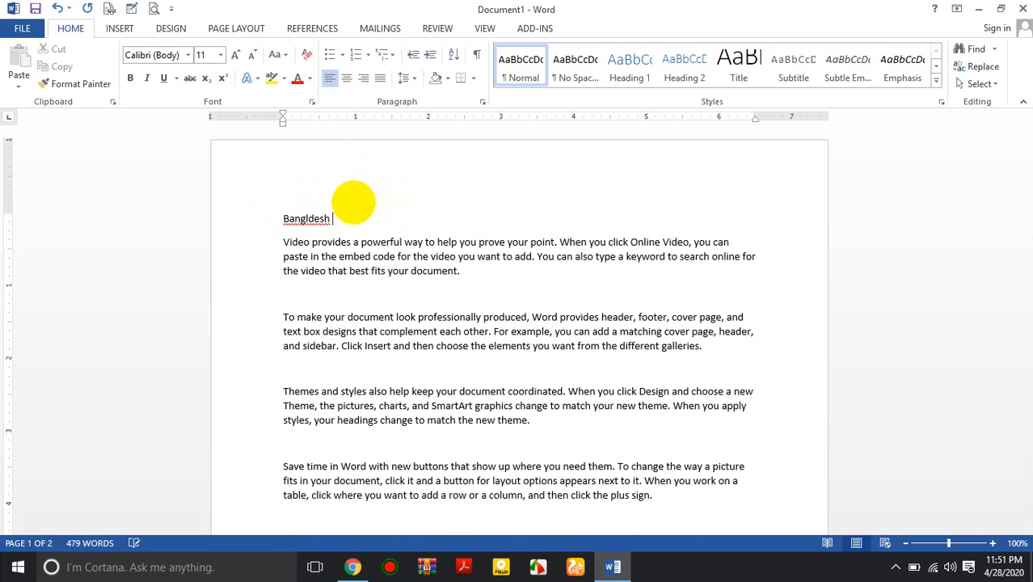
{"action": "type", "text": "ngldesh"}
{"action": "left_click", "coordinate": [307, 219]}
{"action": "right_click", "coordinate": [343, 226]}
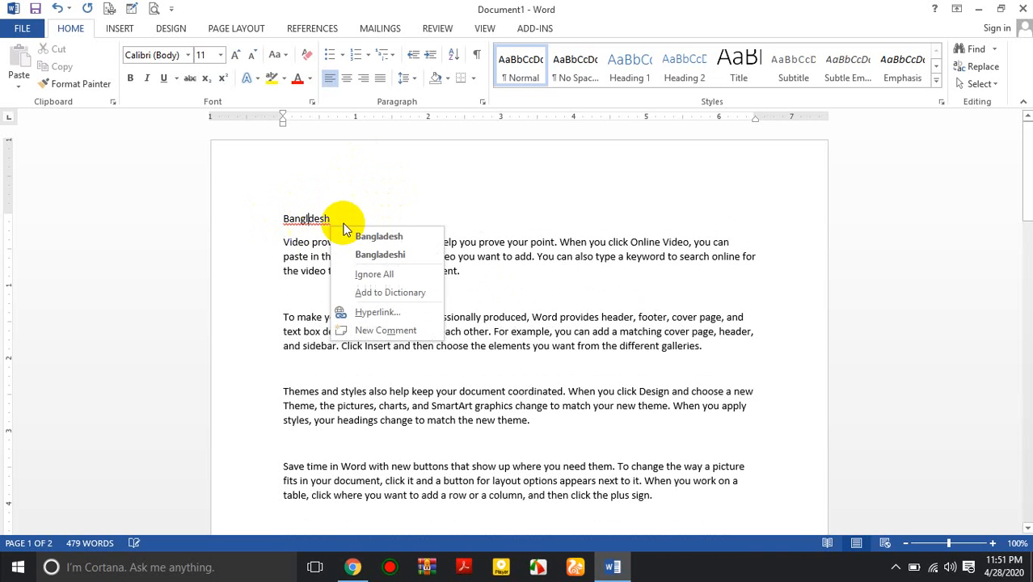
{"action": "left_click", "coordinate": [361, 236]}
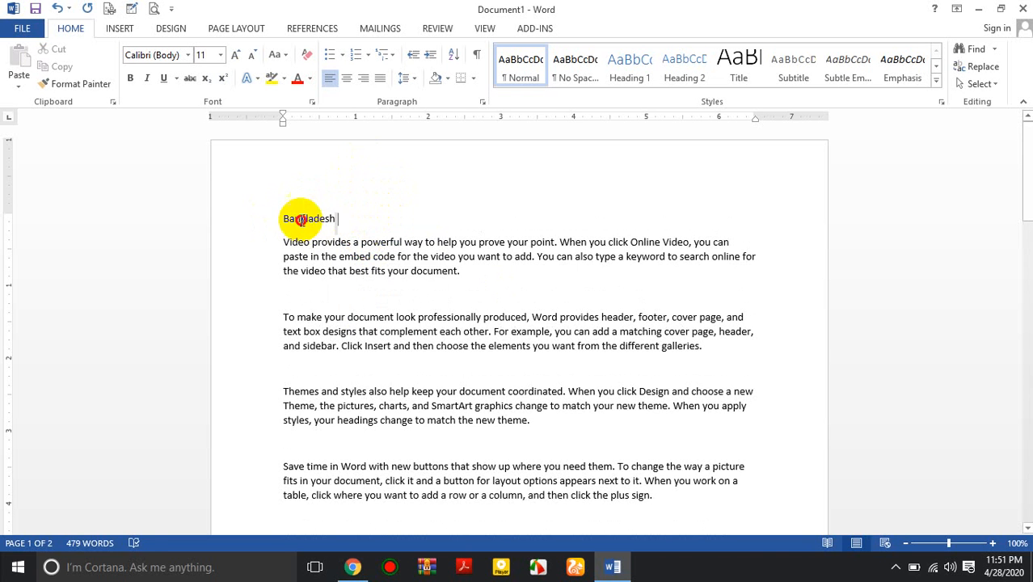
- Center the title Bangladesh
{"action": "double_click", "coordinate": [301, 219]}
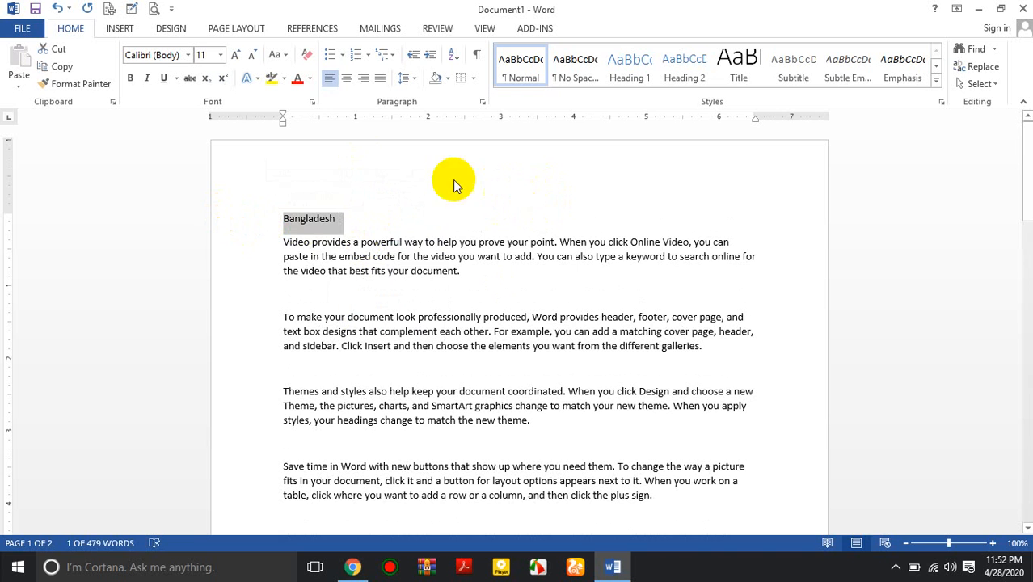
{"action": "left_click", "coordinate": [345, 82]}
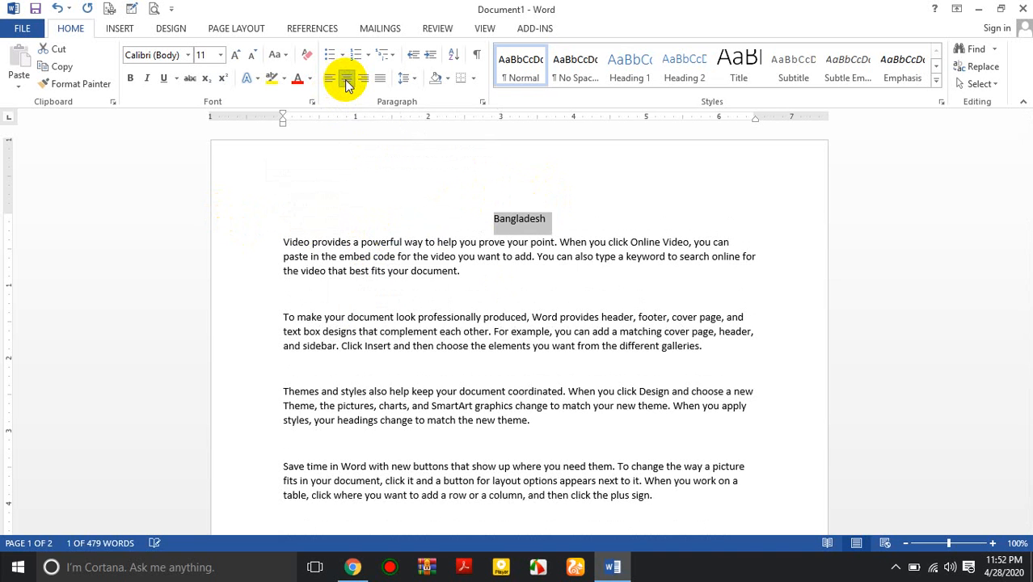
{"action": "left_click", "coordinate": [602, 217]}
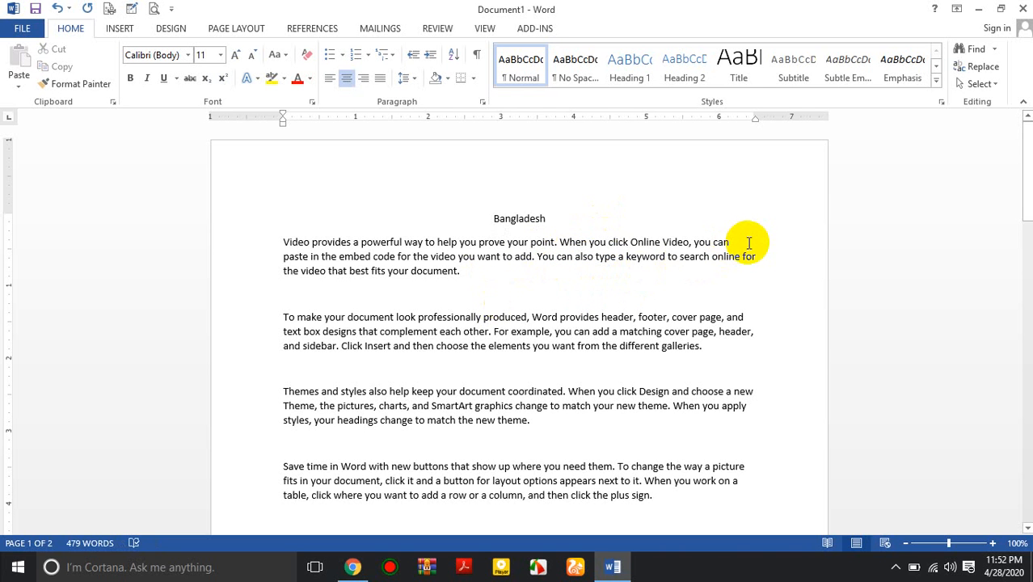
- Apply gray shading to the first line of the paragraph beginning "Video provides" under the title
{"action": "left_click_drag", "start_coordinate": [748, 242], "coordinate": [277, 242]}
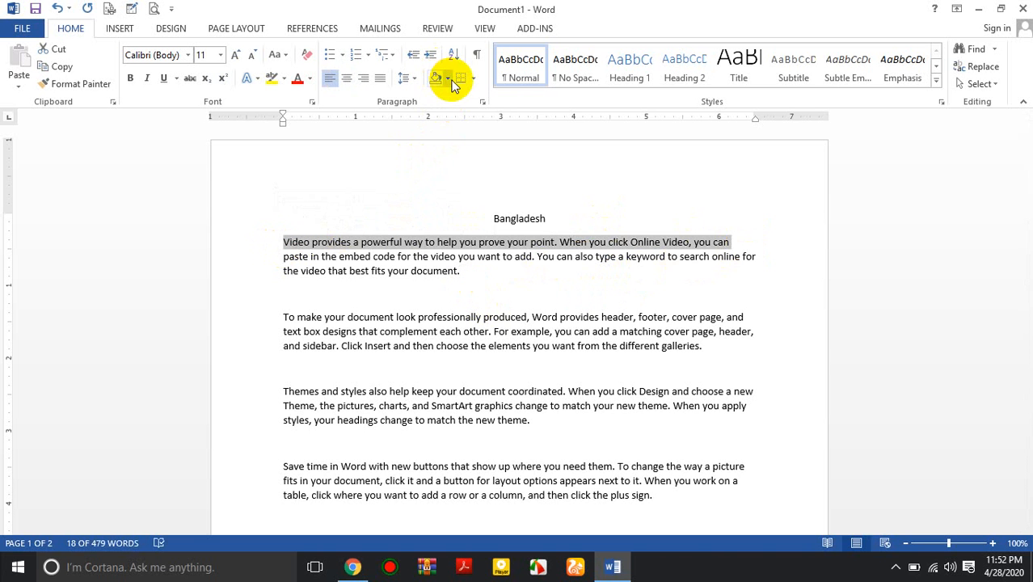
{"action": "left_click", "coordinate": [447, 78]}
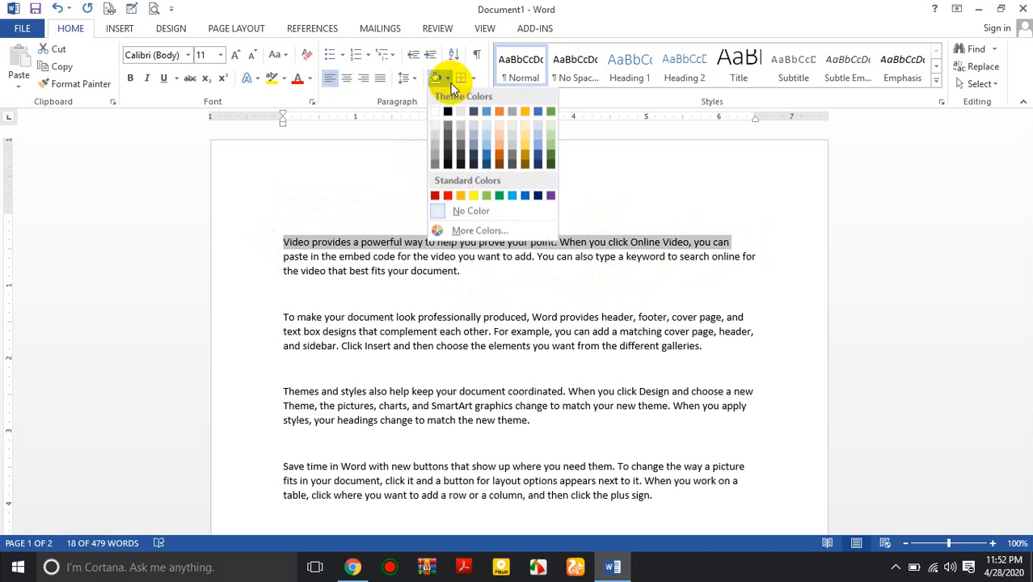
{"action": "left_click", "coordinate": [438, 159]}
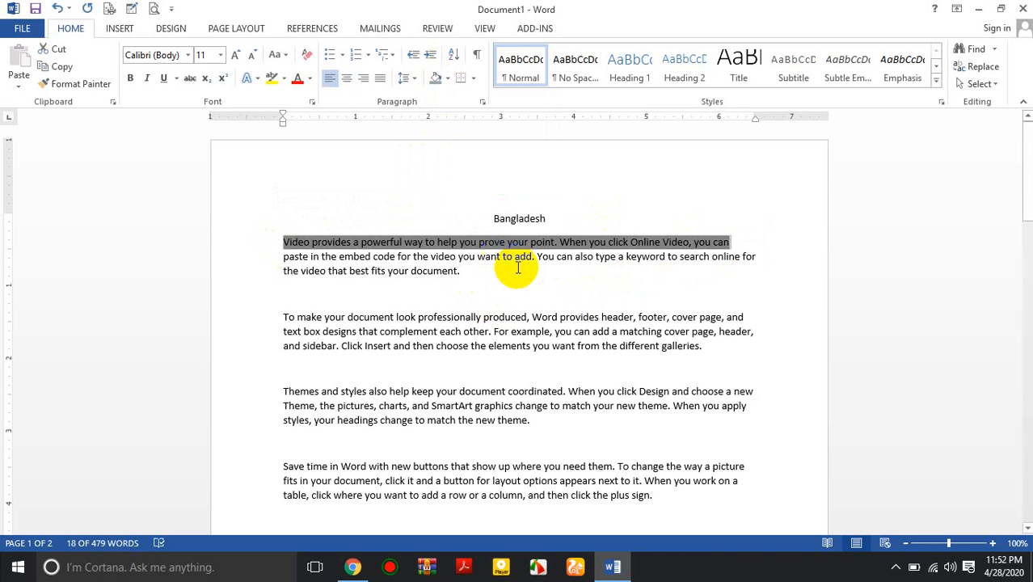
{"action": "left_click", "coordinate": [727, 250]}
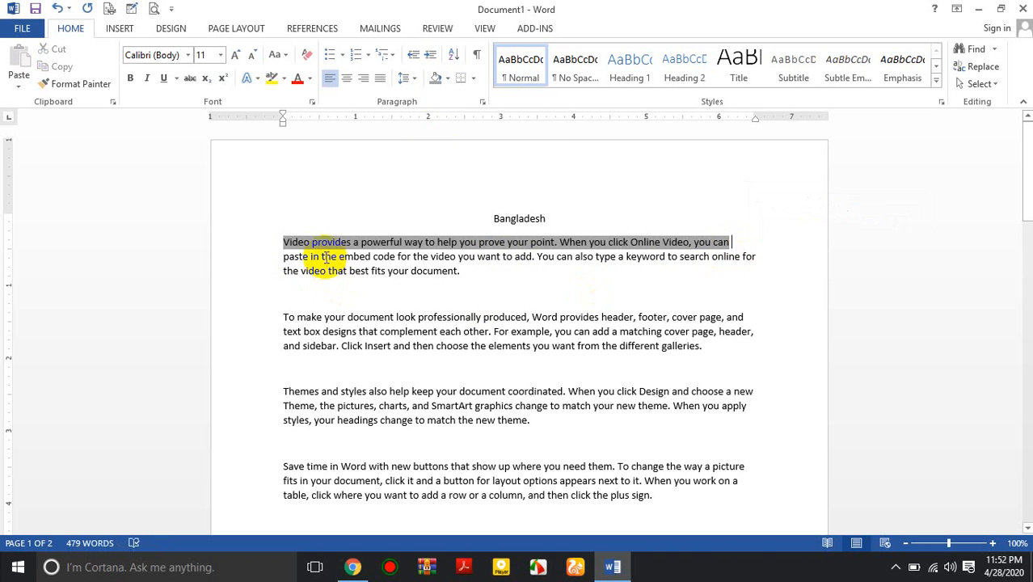
- Split the first paragraph so that the lines starting "paste in" and "the video" become separate paragraphs
{"action": "left_click", "coordinate": [283, 259]}
{"action": "key", "text": "Return"}
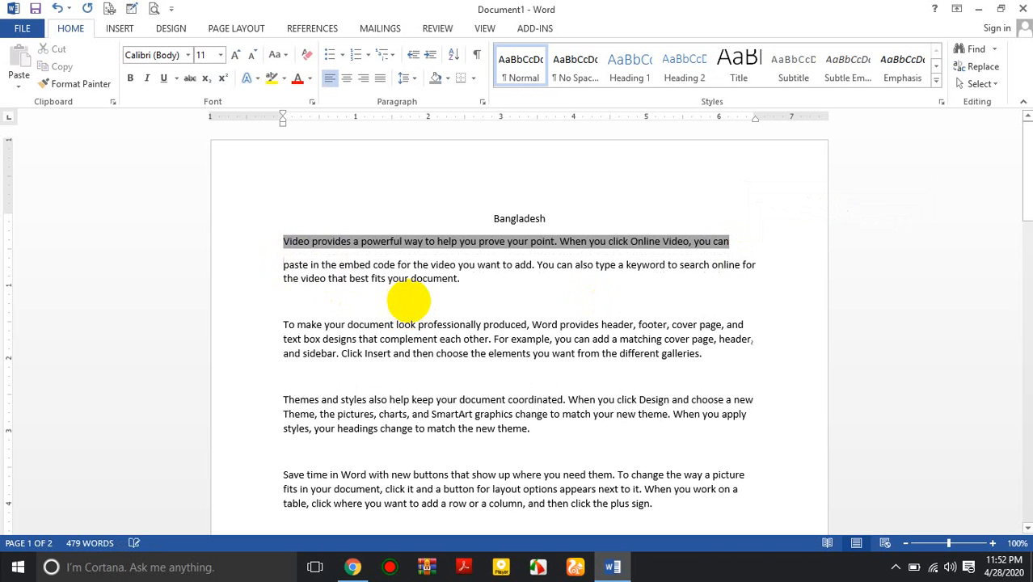
{"action": "left_click", "coordinate": [284, 279]}
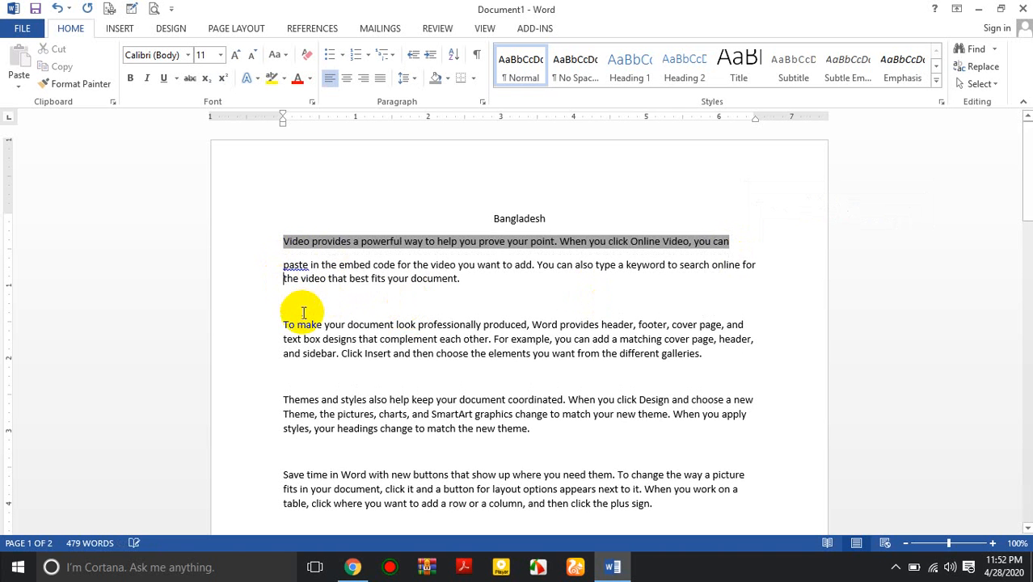
{"action": "key", "text": "Return"}
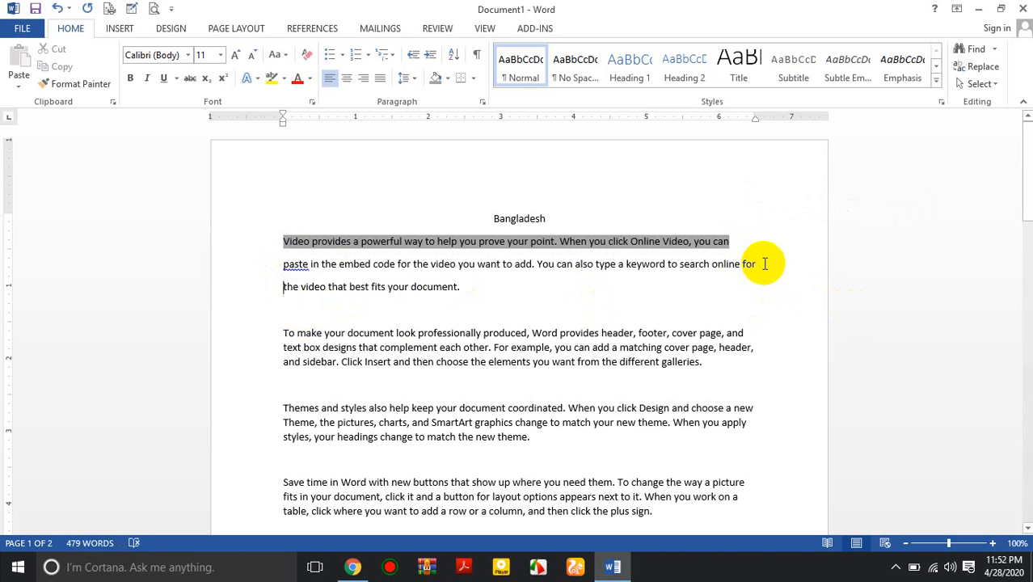
- Apply light blue shading to the line starting "paste in the embed code"
{"action": "left_click_drag", "start_coordinate": [756, 260], "coordinate": [288, 270]}
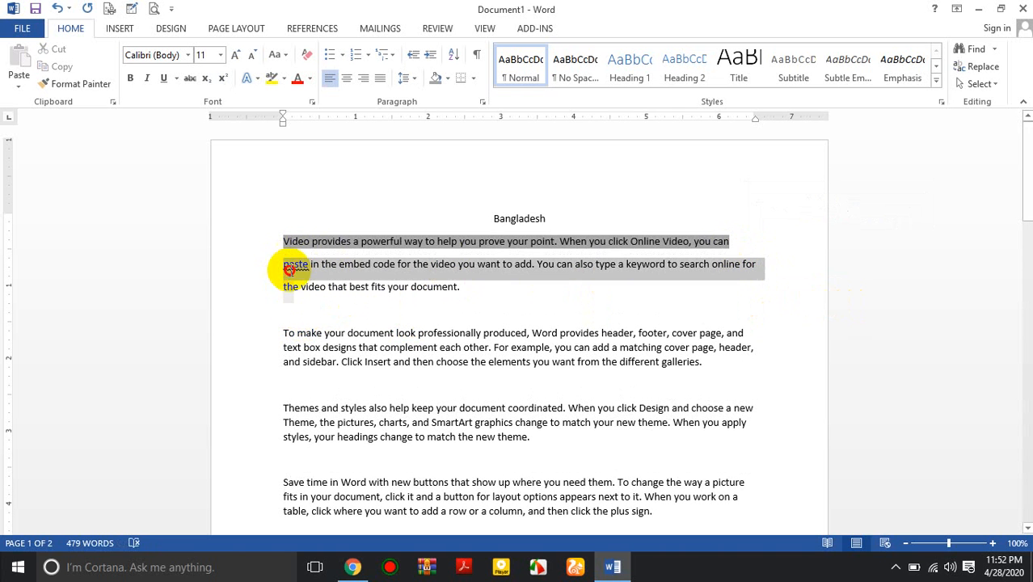
{"action": "left_click", "coordinate": [447, 78]}
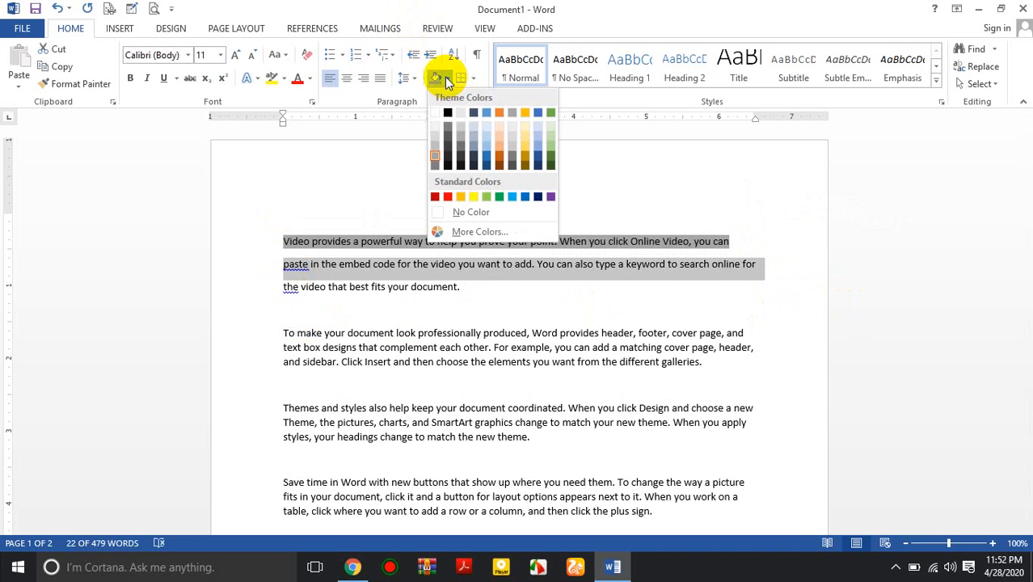
{"action": "left_click", "coordinate": [489, 143]}
{"action": "left_click", "coordinate": [479, 286]}
- Apply pale gold shading to the line "the video that best fits your document."
{"action": "left_click_drag", "start_coordinate": [479, 286], "coordinate": [272, 288]}
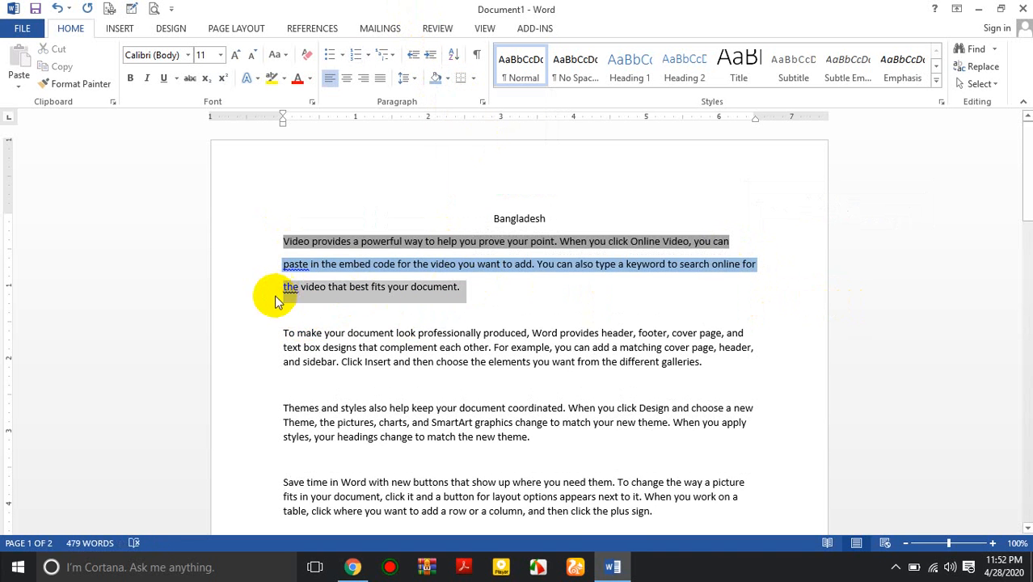
{"action": "left_click", "coordinate": [447, 77]}
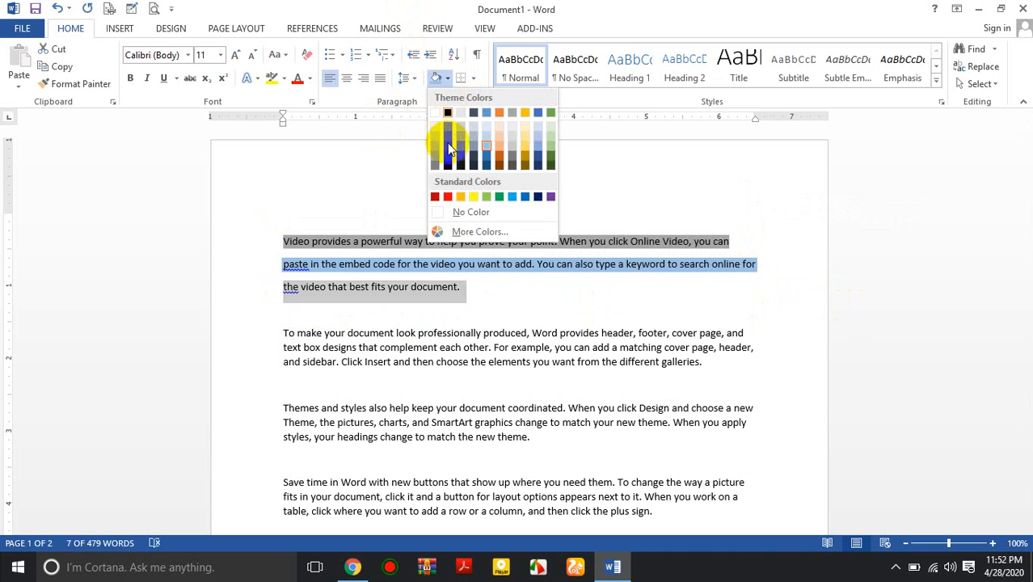
{"action": "left_click", "coordinate": [520, 129]}
{"action": "left_click", "coordinate": [483, 289]}
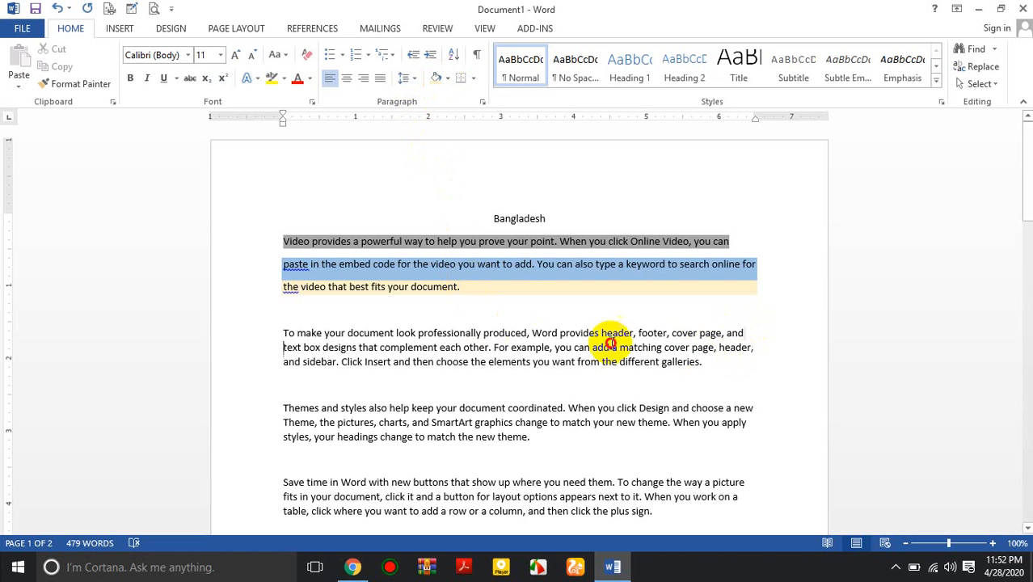
- Apply light orange shading to the line starting "To make your document look professionally produced"
{"action": "left_click_drag", "start_coordinate": [303, 347], "coordinate": [284, 330]}
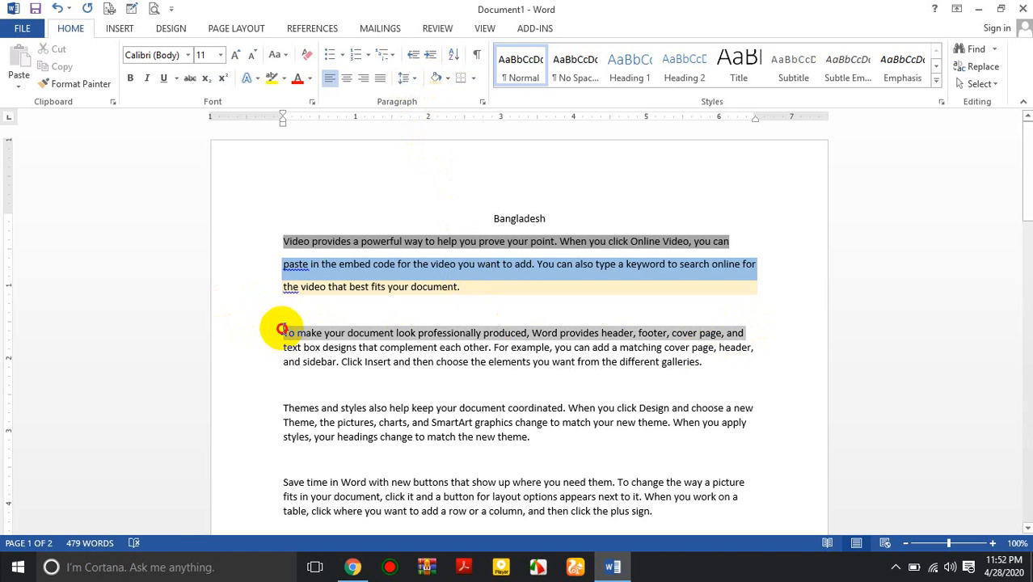
{"action": "left_click", "coordinate": [272, 330]}
{"action": "left_click", "coordinate": [449, 79]}
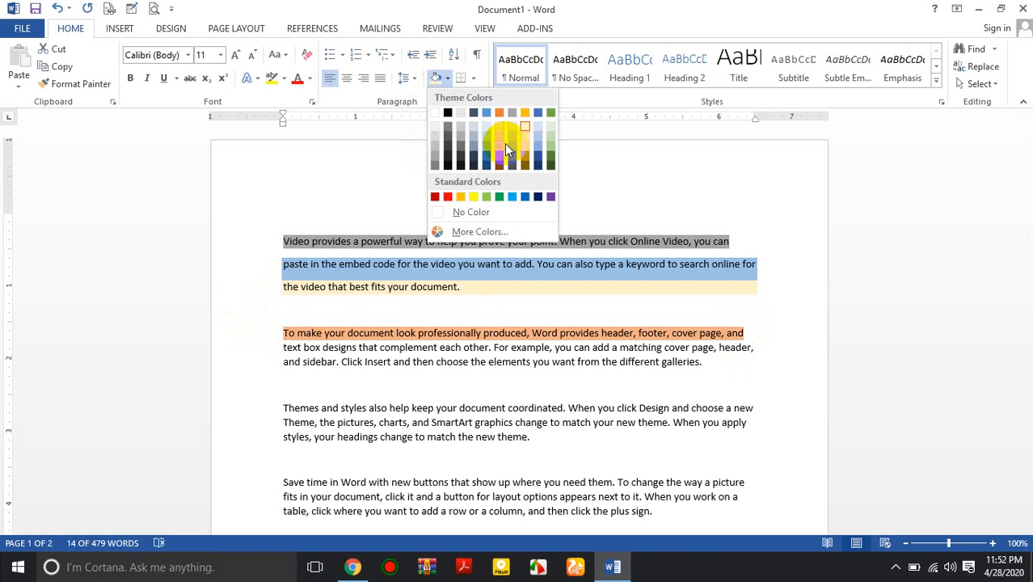
{"action": "left_click", "coordinate": [503, 143]}
- Break the "To make your document" paragraph before its second line, leaving blank lines above it, and before the line starting "and sidebar"
{"action": "left_click", "coordinate": [760, 348]}
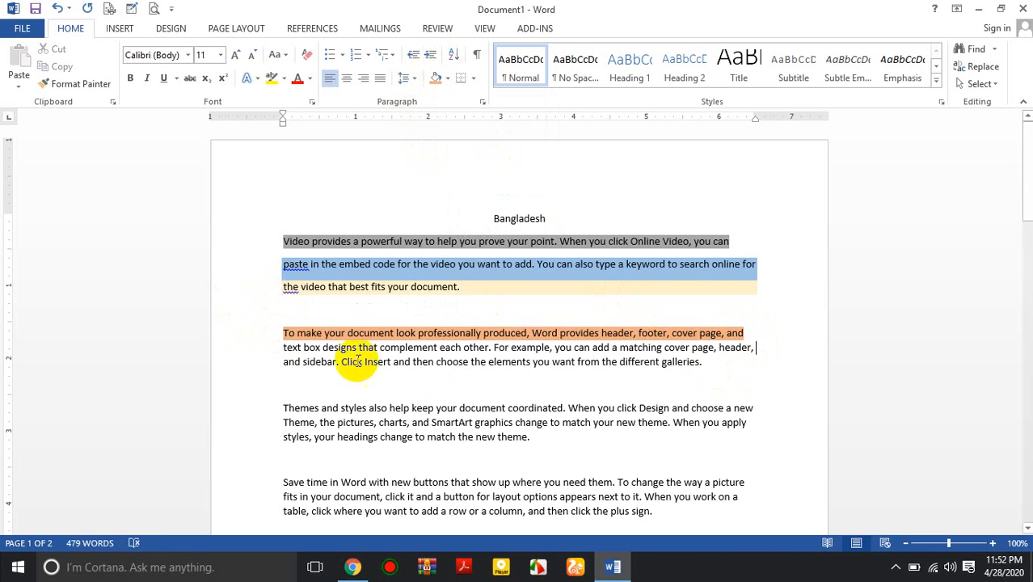
{"action": "left_click", "coordinate": [280, 347]}
{"action": "double_click", "coordinate": [323, 370]}
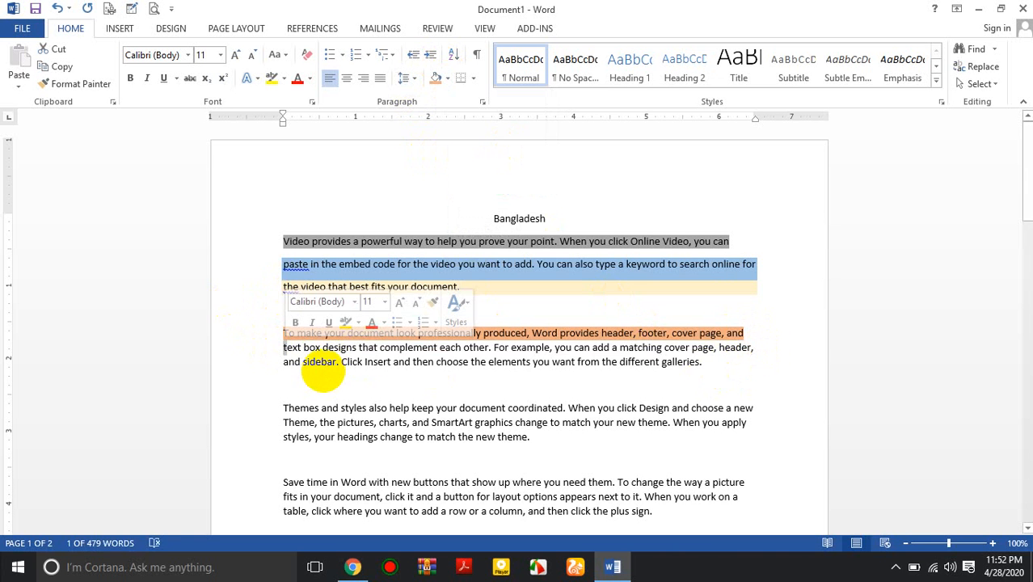
{"action": "key", "text": "Return"}
{"action": "key", "text": "Return"}
{"action": "key", "text": "Return"}
{"action": "left_click", "coordinate": [281, 419]}
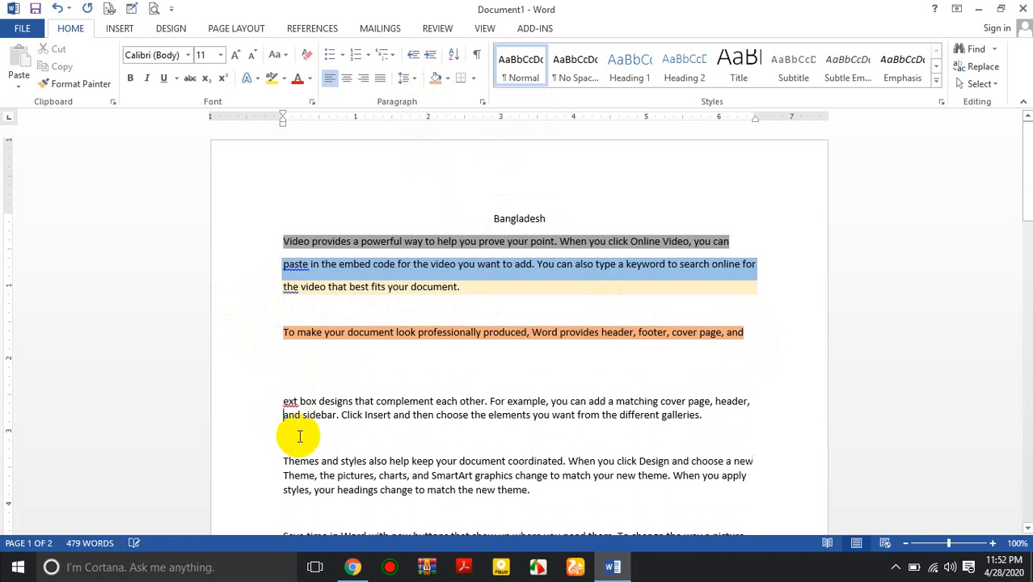
{"action": "key", "text": "Return"}
- Apply outside borders around the line starting "ext box designs that complement each other"
{"action": "left_click_drag", "start_coordinate": [760, 402], "coordinate": [284, 401]}
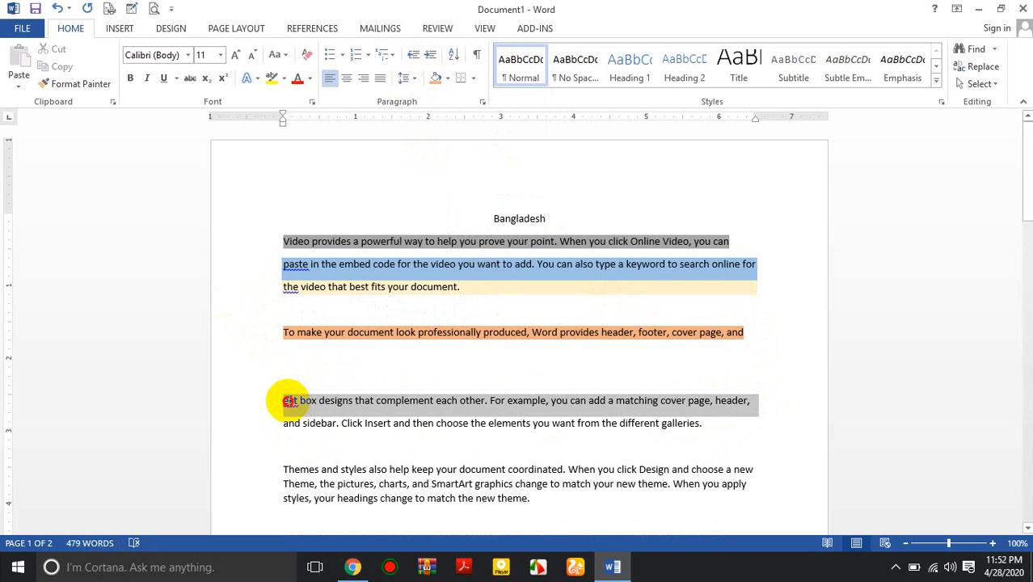
{"action": "left_click", "coordinate": [473, 78]}
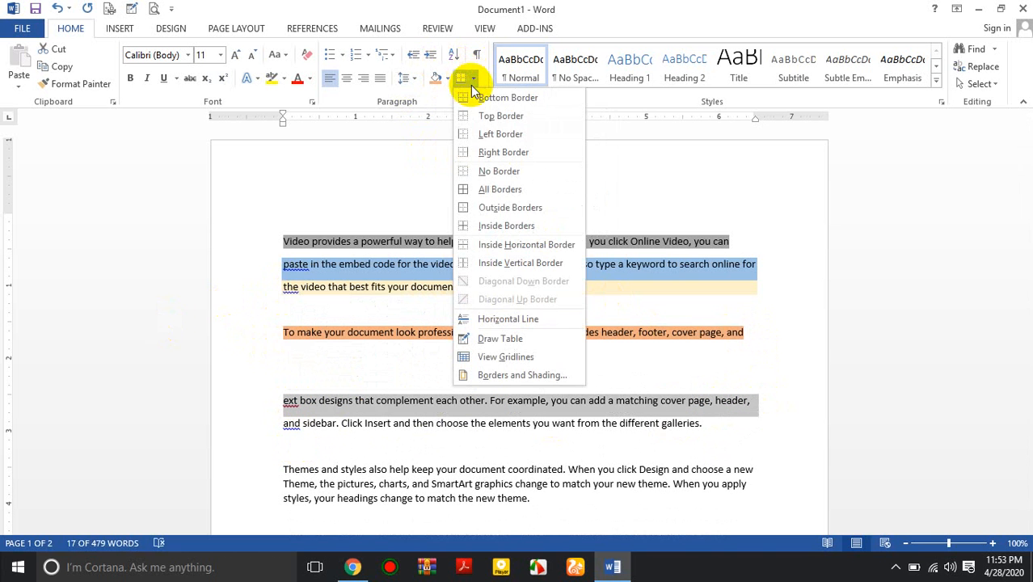
{"action": "left_click", "coordinate": [502, 207]}
{"action": "scroll", "coordinate": [670, 401], "scroll_direction": "down", "scroll_amount": 3}
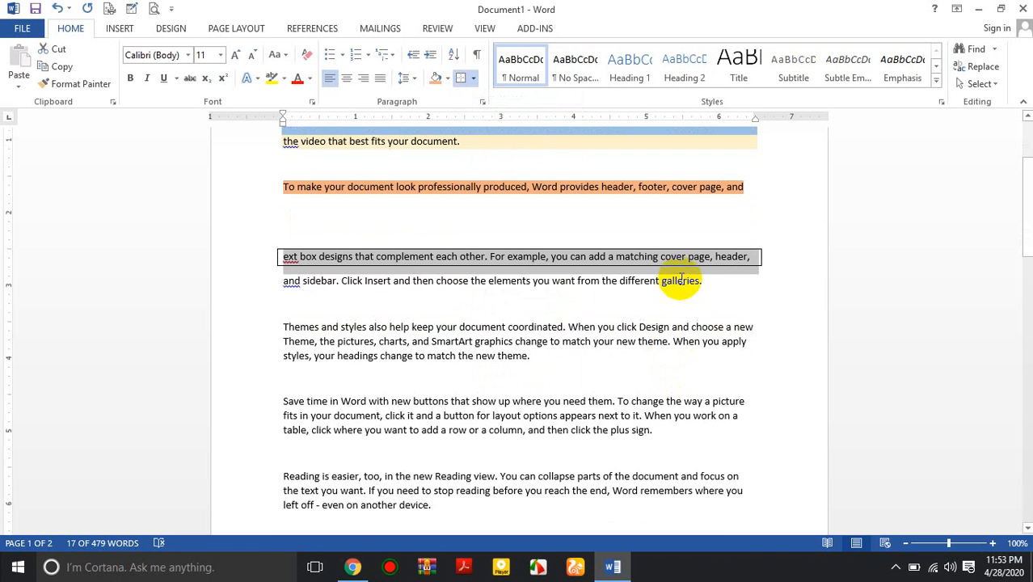
- Add left, right, bottom and top borders to the line starting "and sidebar. Click Insert"
{"action": "left_click_drag", "start_coordinate": [683, 277], "coordinate": [260, 291]}
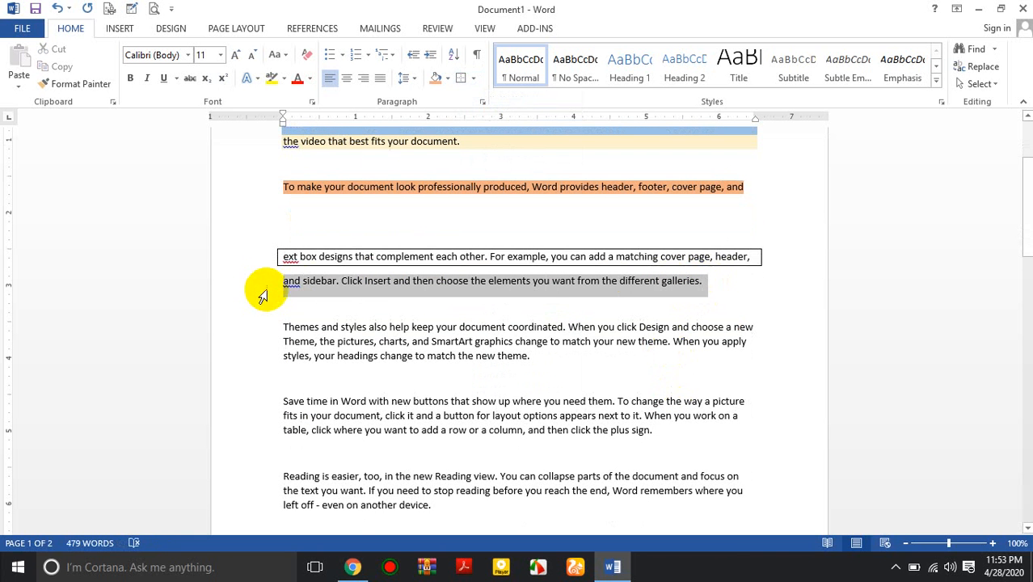
{"action": "left_click", "coordinate": [473, 78]}
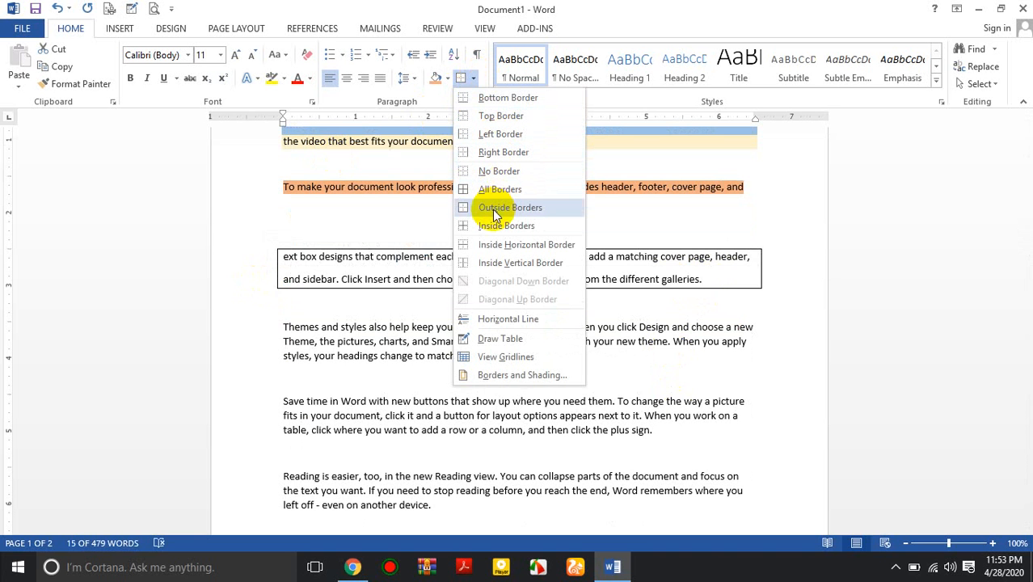
{"action": "left_click", "coordinate": [500, 136]}
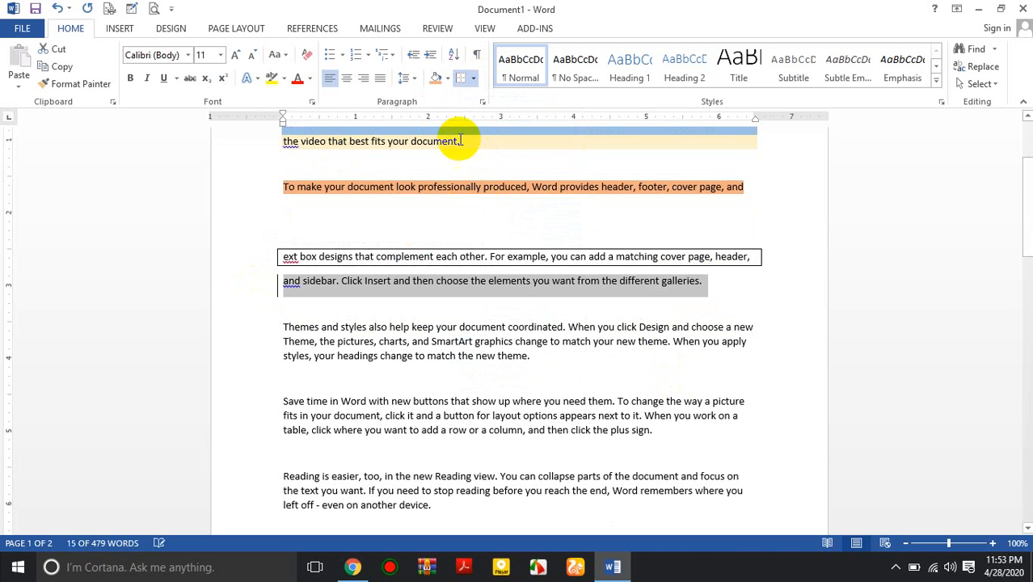
{"action": "left_click", "coordinate": [472, 79]}
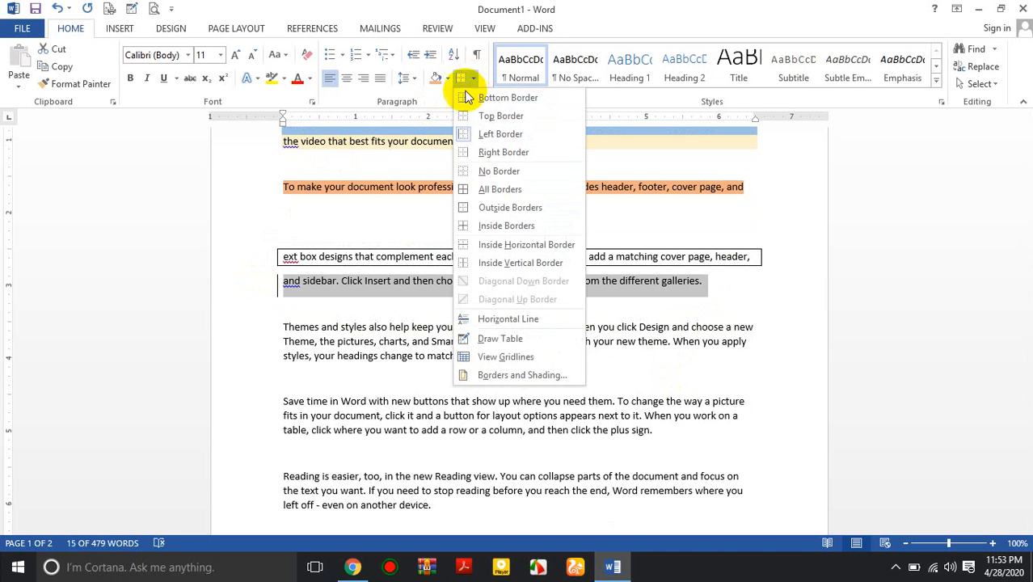
{"action": "left_click", "coordinate": [488, 153]}
{"action": "left_click", "coordinate": [472, 79]}
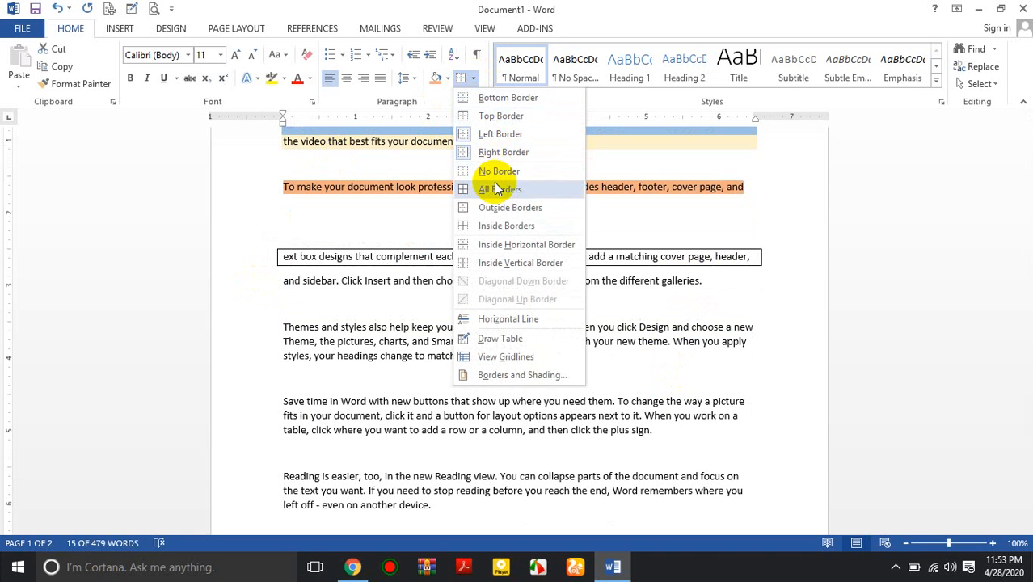
{"action": "left_click", "coordinate": [491, 102]}
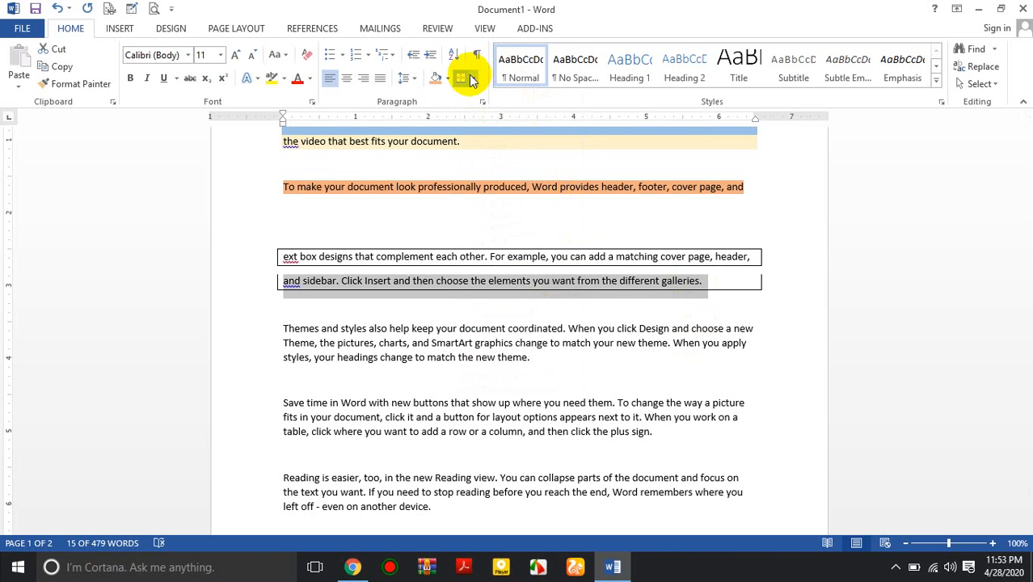
{"action": "left_click", "coordinate": [472, 78]}
{"action": "left_click", "coordinate": [491, 112]}
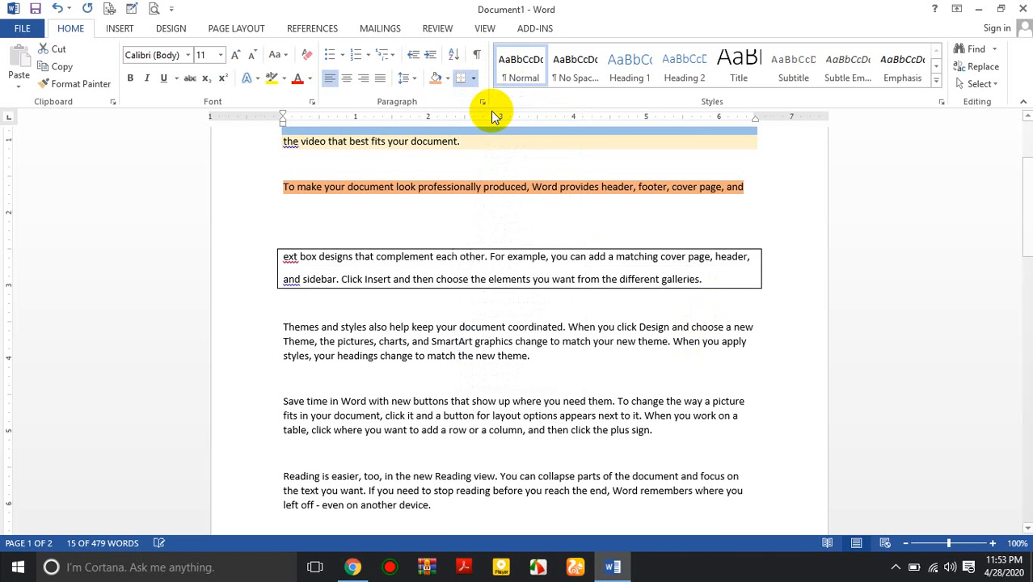
{"action": "left_click", "coordinate": [695, 288]}
- Add the line "Bangladesh is small country" at the end of the document, a few blank lines below the last paragraph
{"action": "scroll", "coordinate": [750, 335], "scroll_direction": "down", "scroll_amount": 3}
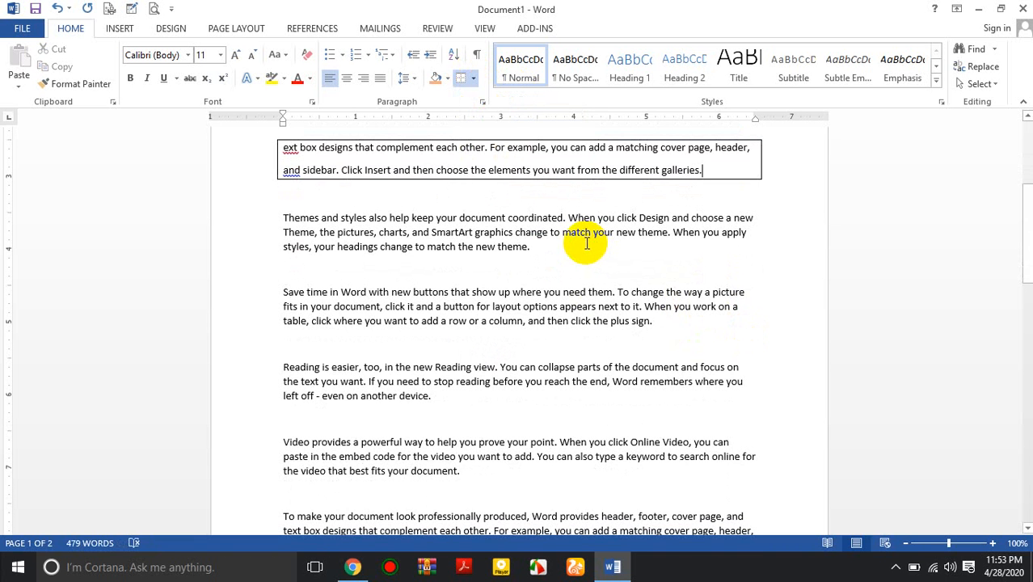
{"action": "scroll", "coordinate": [609, 314], "scroll_direction": "down", "scroll_amount": 12}
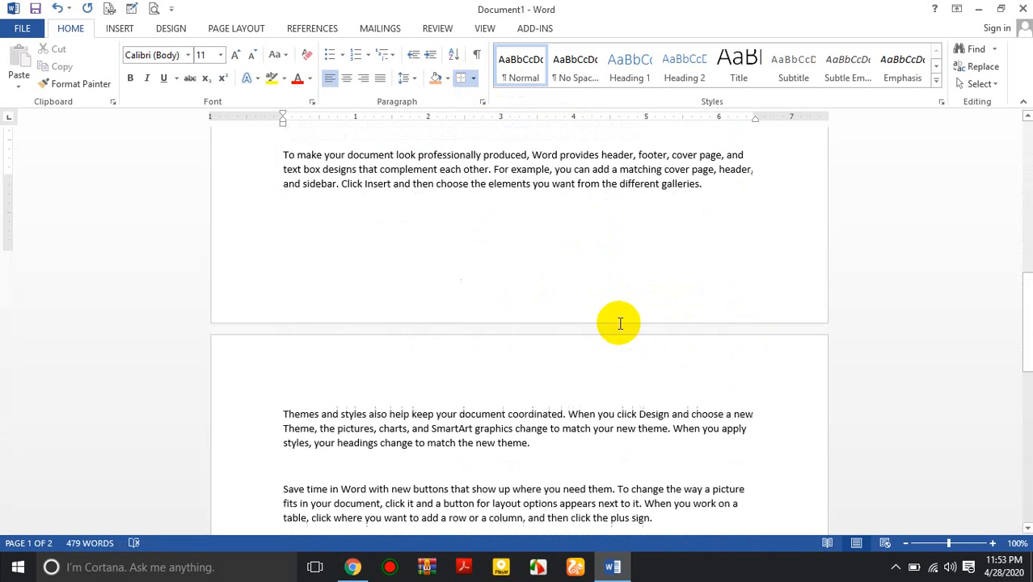
{"action": "scroll", "coordinate": [624, 321], "scroll_direction": "down", "scroll_amount": 10}
{"action": "left_click", "coordinate": [581, 311]}
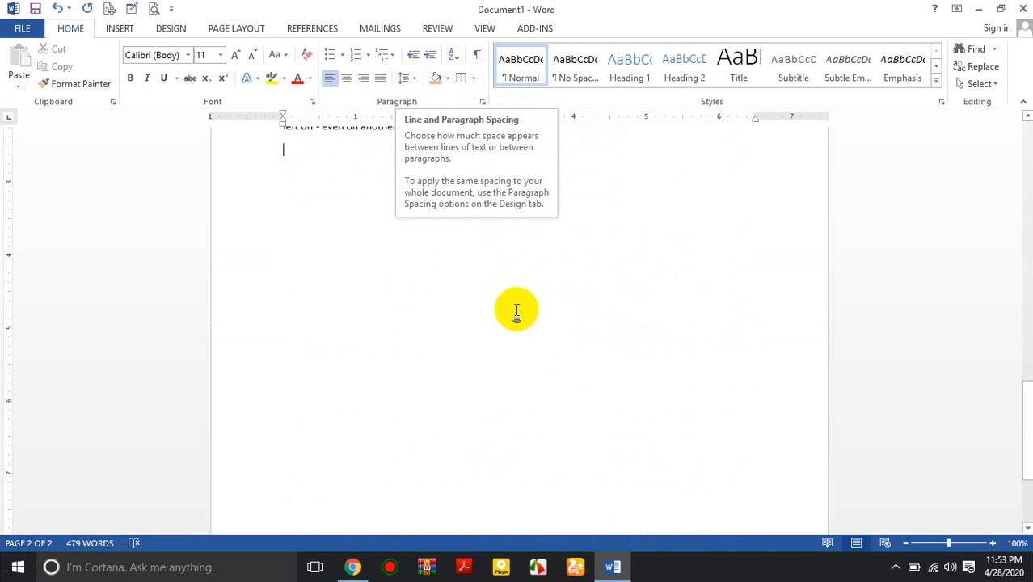
{"action": "key", "text": "Return"}
{"action": "key", "text": "Return"}
{"action": "key", "text": "Return"}
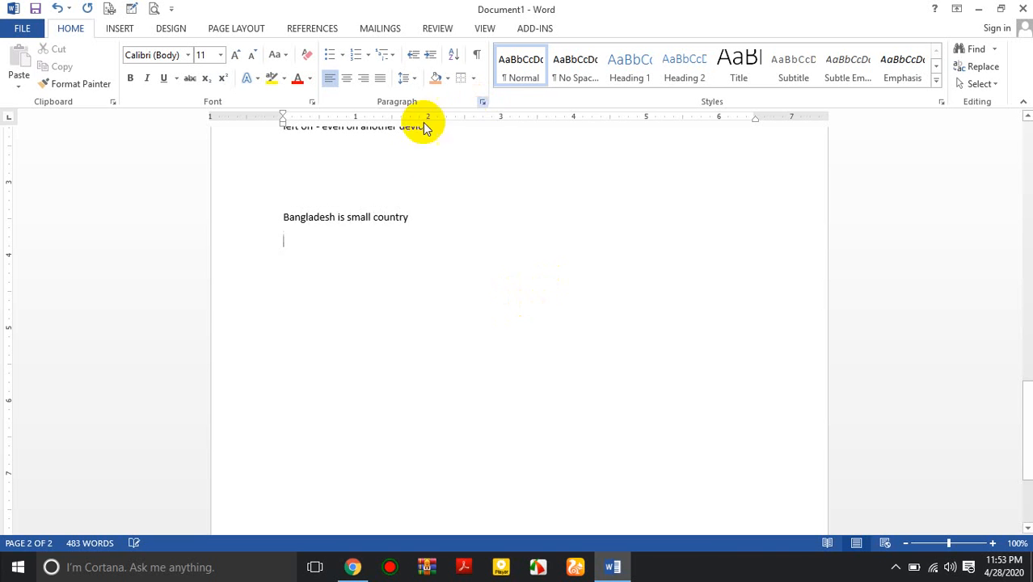
- Duplicate the line "Bangladesh is small country" below itself until the list has 14 lines
{"action": "left_click", "coordinate": [261, 232]}
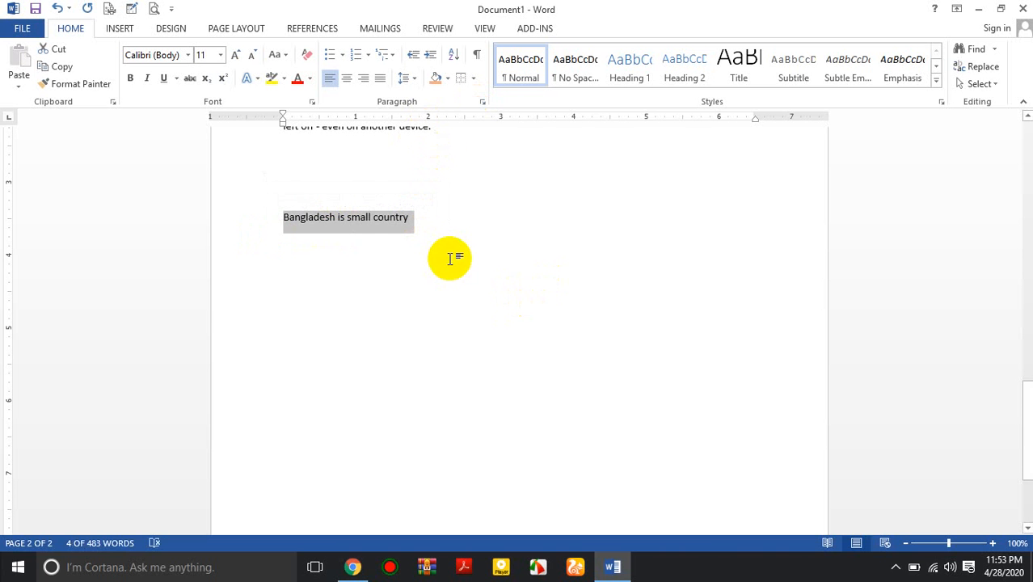
{"action": "key", "text": "ctrl+c"}
{"action": "left_click", "coordinate": [388, 279]}
{"action": "key", "text": "ctrl+v"}
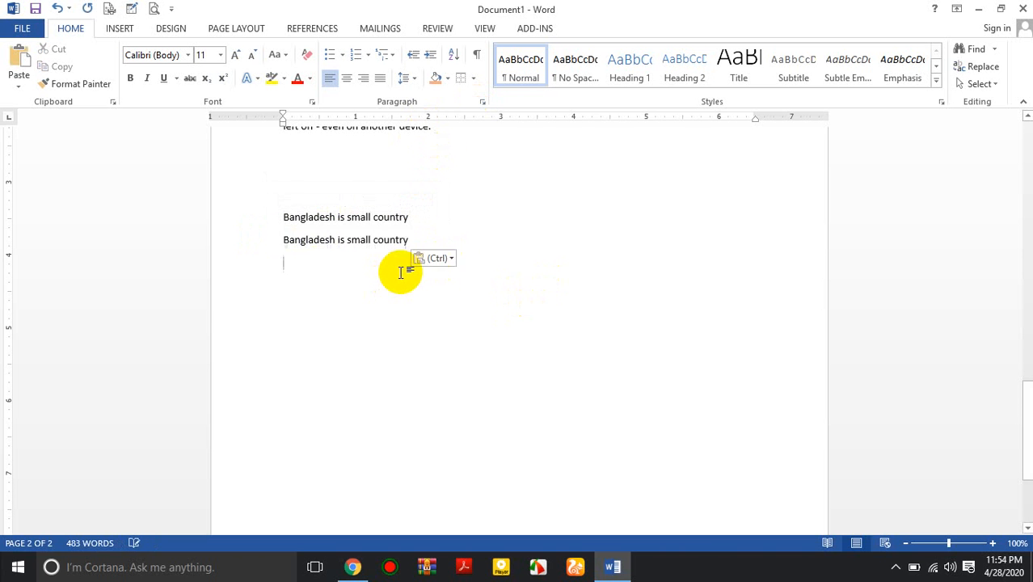
{"action": "key", "text": "ctrl+v"}
{"action": "key", "text": "ctrl+v"}
{"action": "key", "text": "ctrl+v"}
{"action": "key", "text": "ctrl+v"}
{"action": "key", "text": "ctrl+v"}
{"action": "key", "text": "ctrl+v"}
{"action": "key", "text": "ctrl+v"}
{"action": "key", "text": "ctrl+v"}
{"action": "key", "text": "ctrl+v"}
{"action": "key", "text": "ctrl+v"}
{"action": "key", "text": "ctrl+v"}
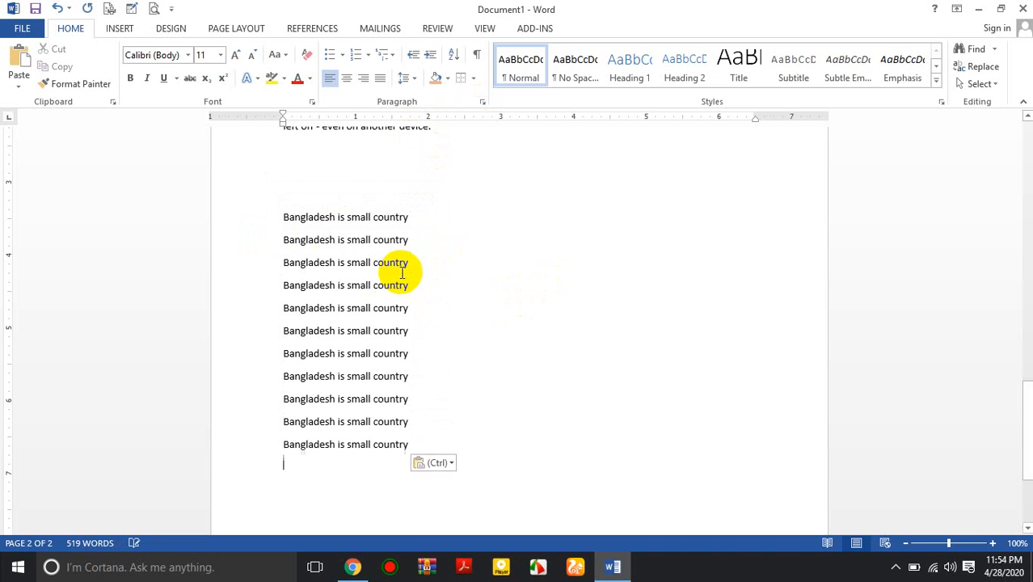
{"action": "key", "text": "ctrl+v"}
{"action": "left_click", "coordinate": [434, 267]}
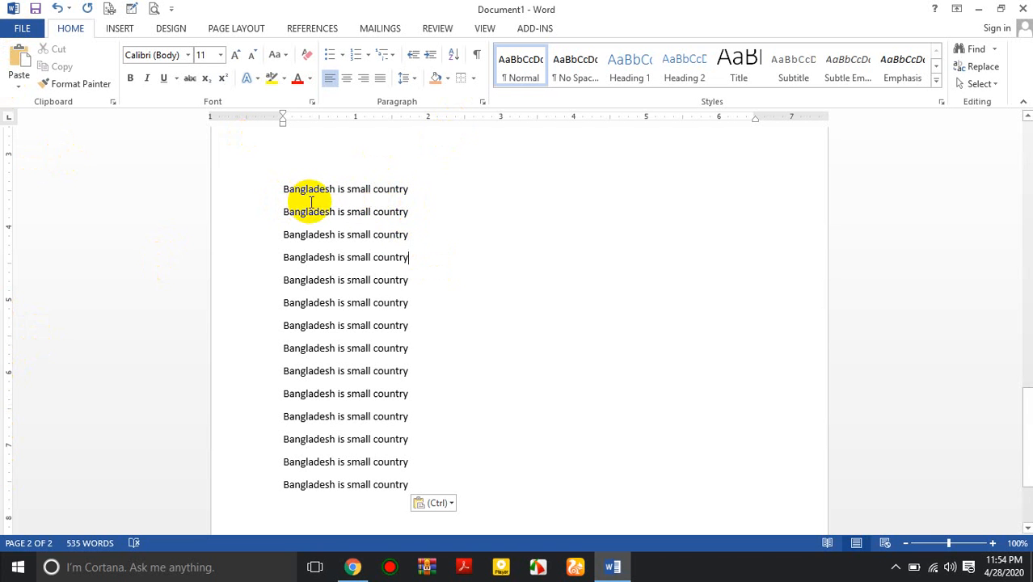
- Set the spacing after the first two "Bangladesh is small country" lines to 0 pt
{"action": "left_click_drag", "start_coordinate": [414, 214], "coordinate": [289, 188]}
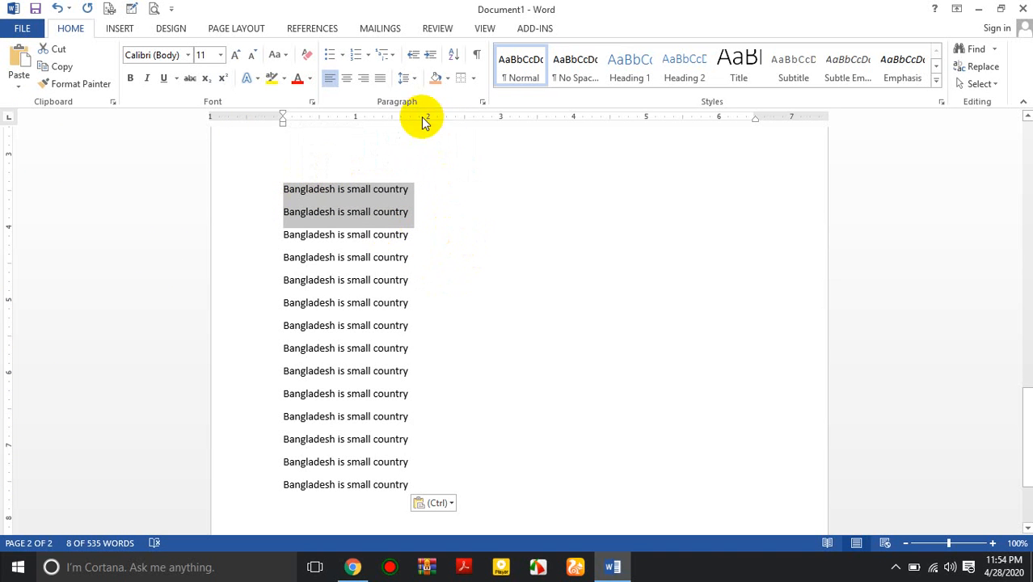
{"action": "left_click", "coordinate": [409, 78]}
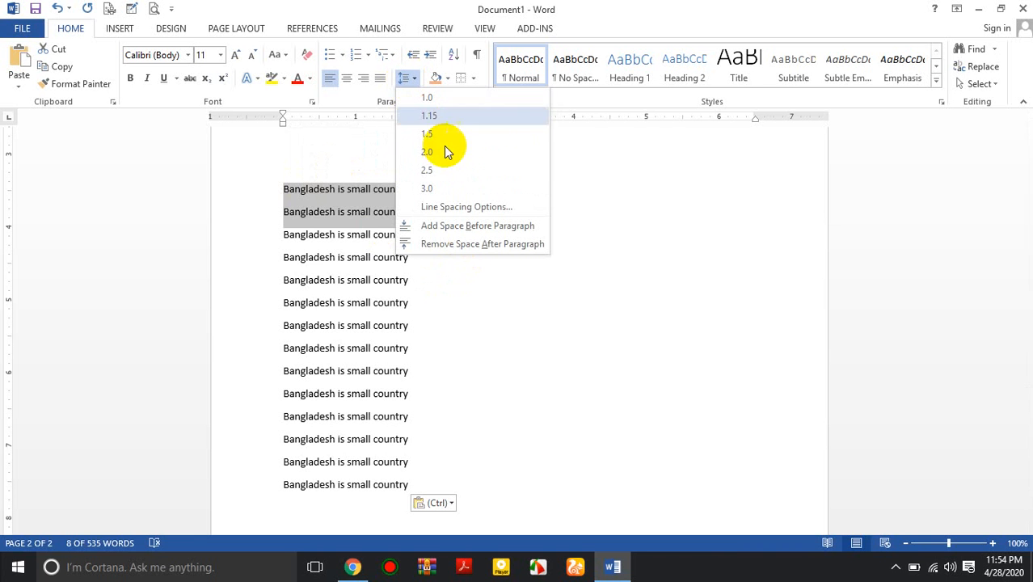
{"action": "left_click", "coordinate": [496, 209]}
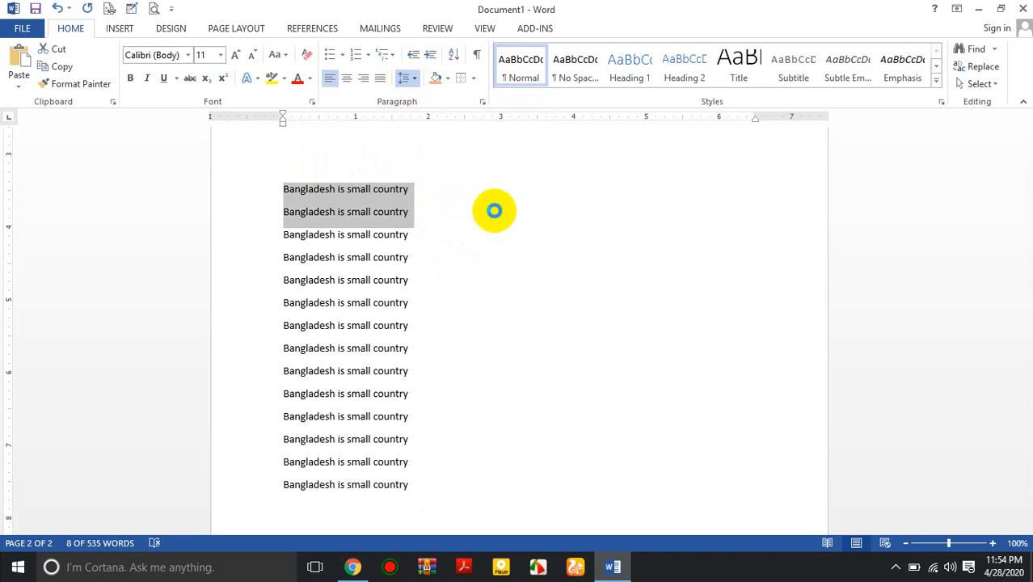
{"action": "left_click_drag", "start_coordinate": [205, 104], "coordinate": [657, 60]}
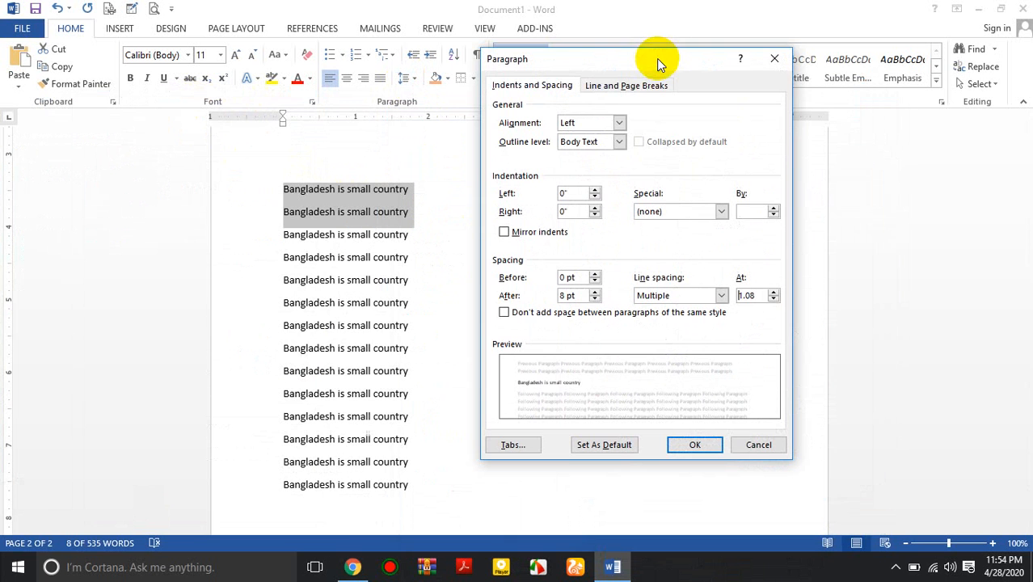
{"action": "left_click", "coordinate": [596, 299]}
{"action": "left_click", "coordinate": [595, 299]}
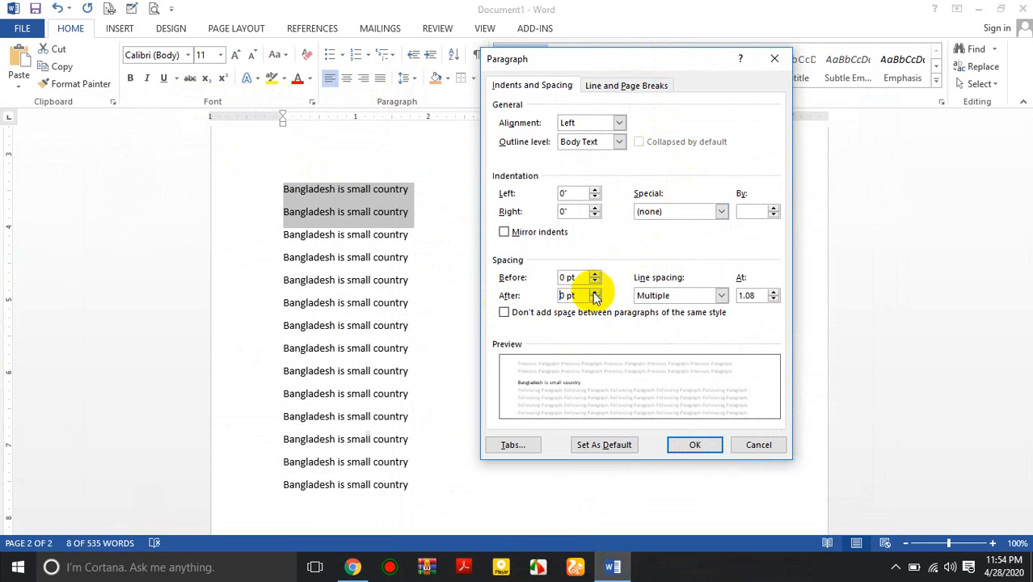
{"action": "left_click", "coordinate": [692, 445]}
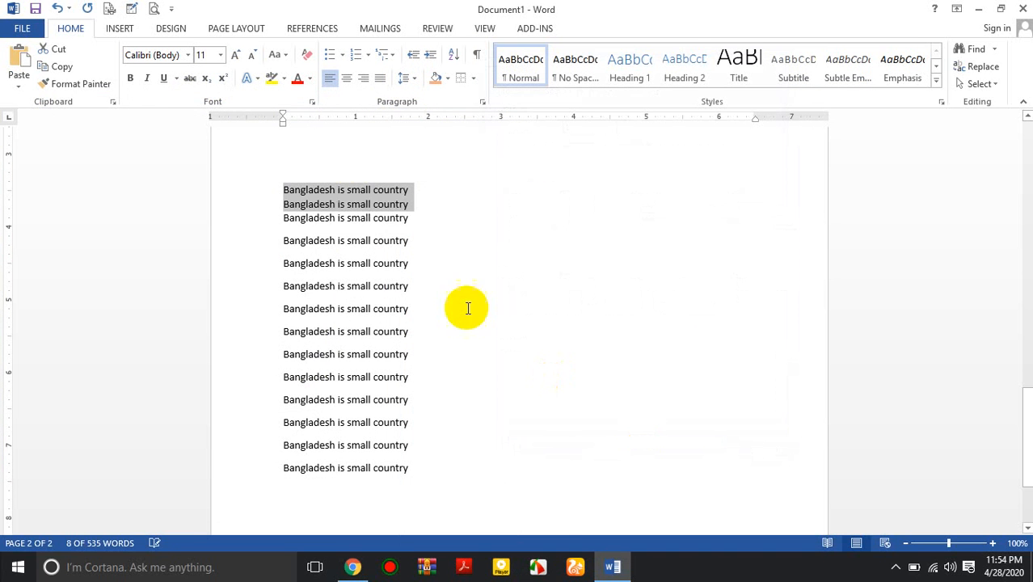
{"action": "left_click", "coordinate": [432, 196]}
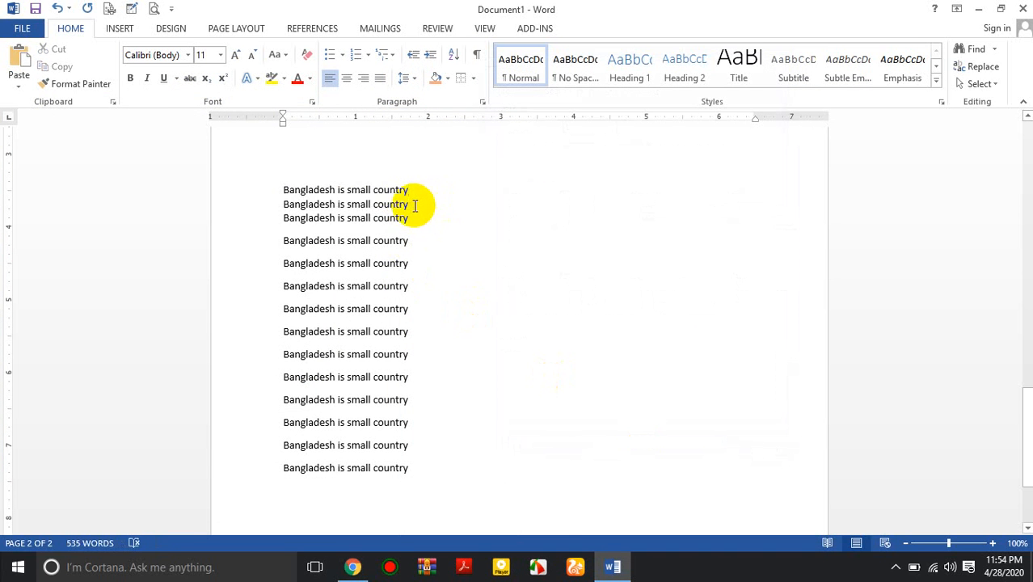
- Set the line spacing of the first two "Bangladesh is small country" lines to Single
{"action": "left_click_drag", "start_coordinate": [406, 208], "coordinate": [346, 199]}
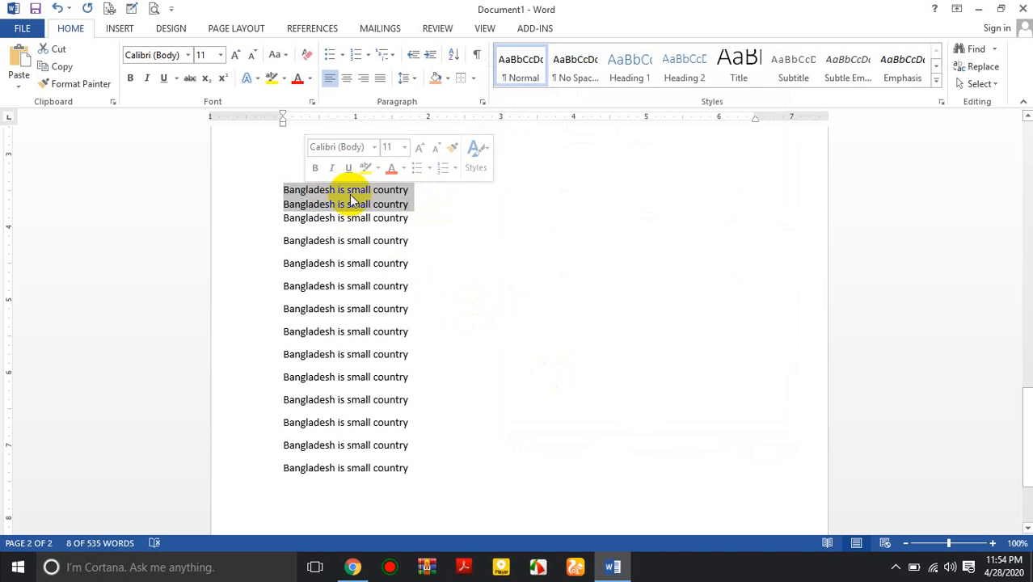
{"action": "left_click", "coordinate": [411, 79]}
{"action": "left_click", "coordinate": [451, 208]}
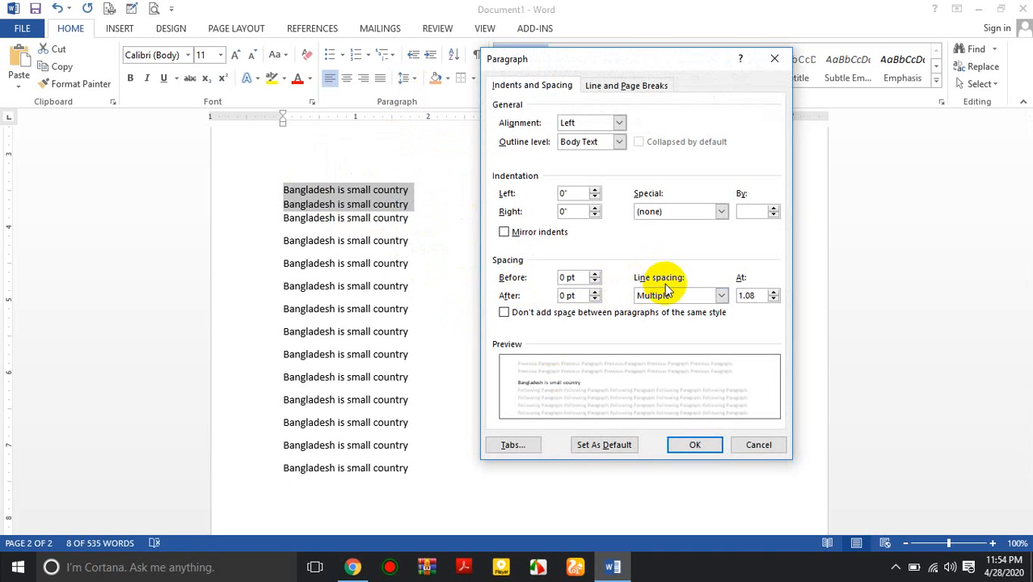
{"action": "left_click", "coordinate": [666, 296]}
{"action": "left_click", "coordinate": [661, 309]}
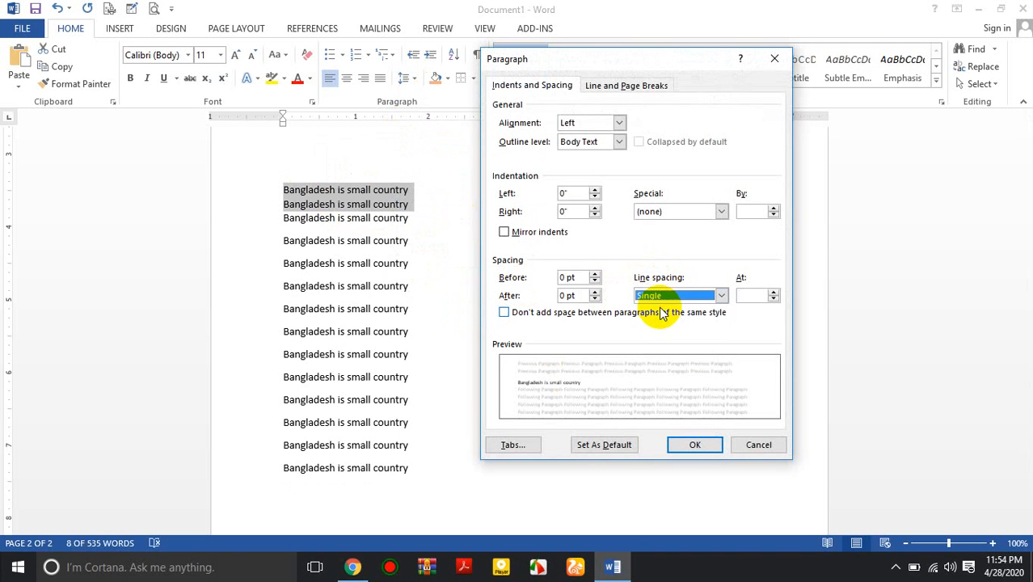
{"action": "left_click", "coordinate": [693, 444]}
{"action": "left_click", "coordinate": [423, 214]}
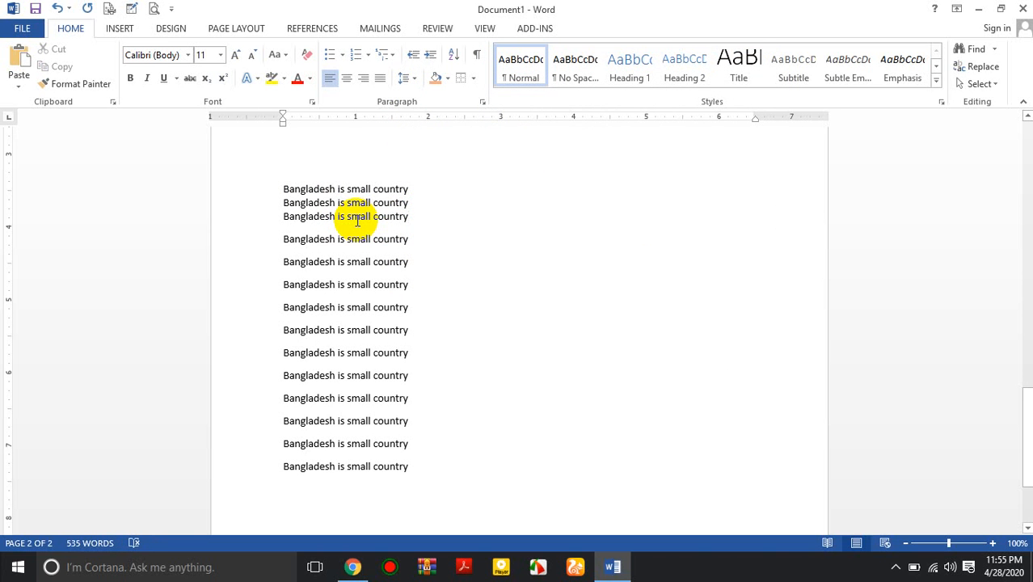
{"action": "left_click", "coordinate": [407, 77]}
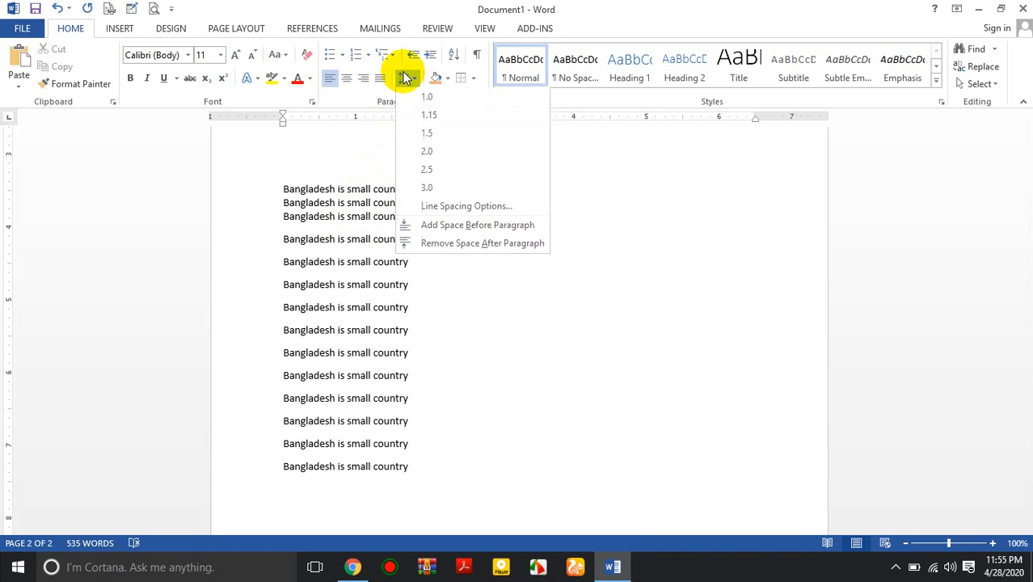
{"action": "left_click", "coordinate": [432, 206]}
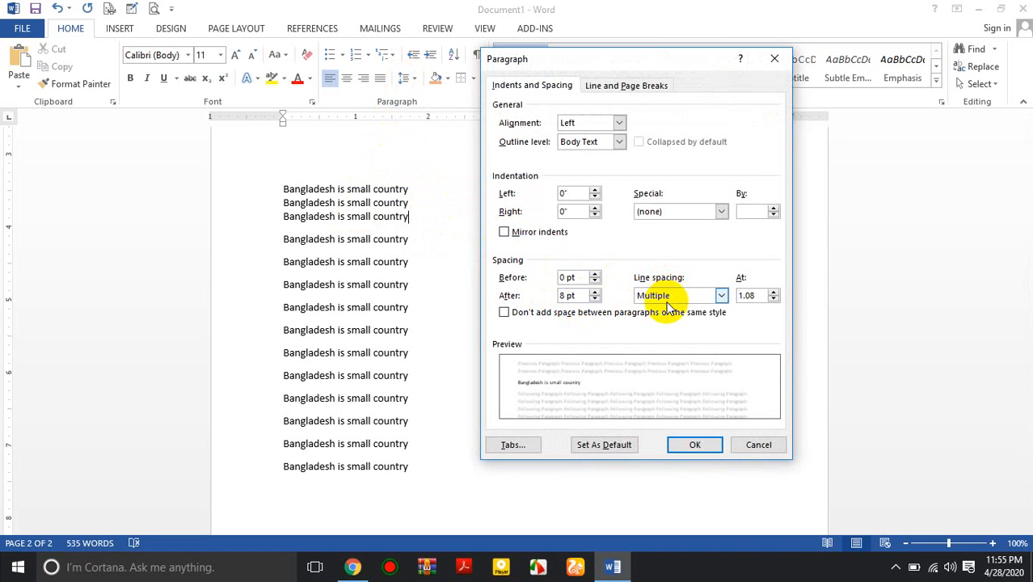
{"action": "left_click", "coordinate": [717, 444]}
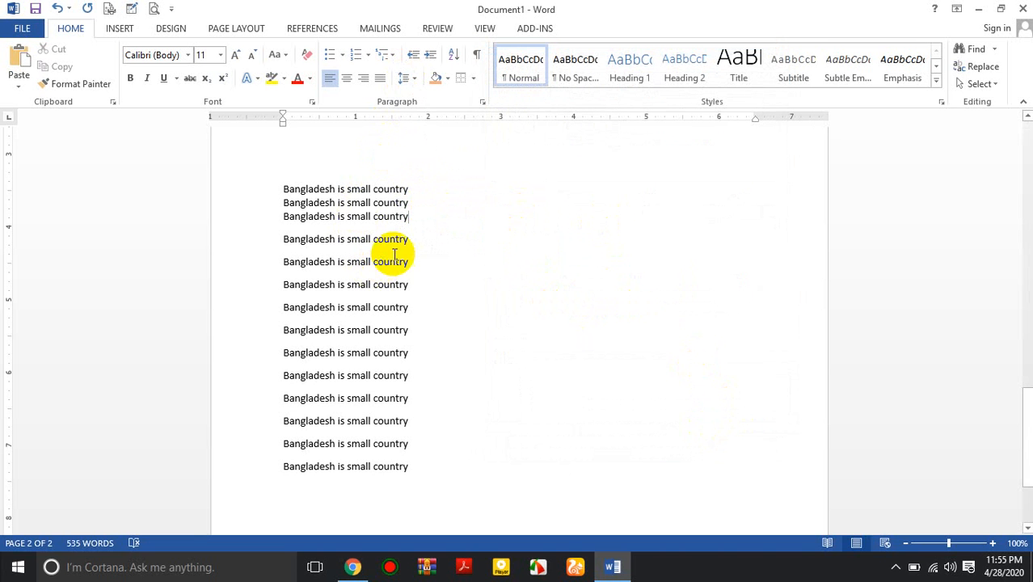
- Center the fourth "Bangladesh is small country" line and right-align the fifth
{"action": "left_click_drag", "start_coordinate": [400, 242], "coordinate": [273, 240]}
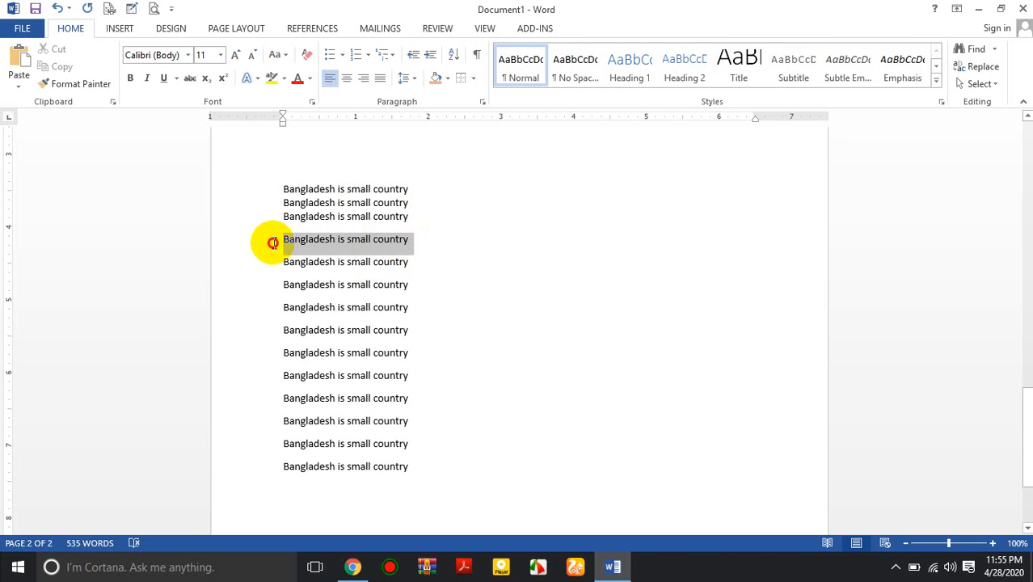
{"action": "left_click", "coordinate": [347, 81]}
{"action": "left_click_drag", "start_coordinate": [423, 261], "coordinate": [277, 265]}
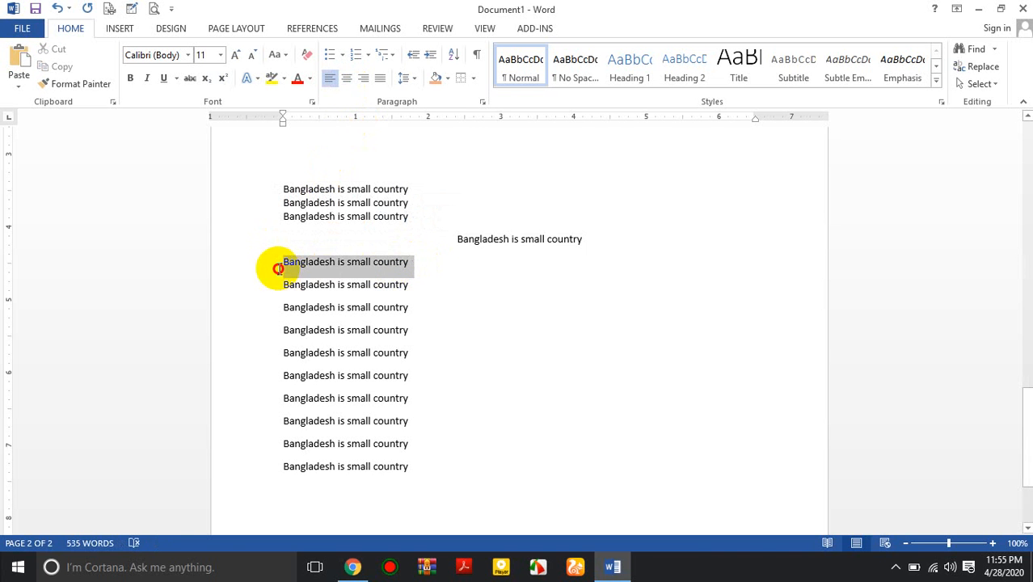
{"action": "left_click", "coordinate": [363, 78]}
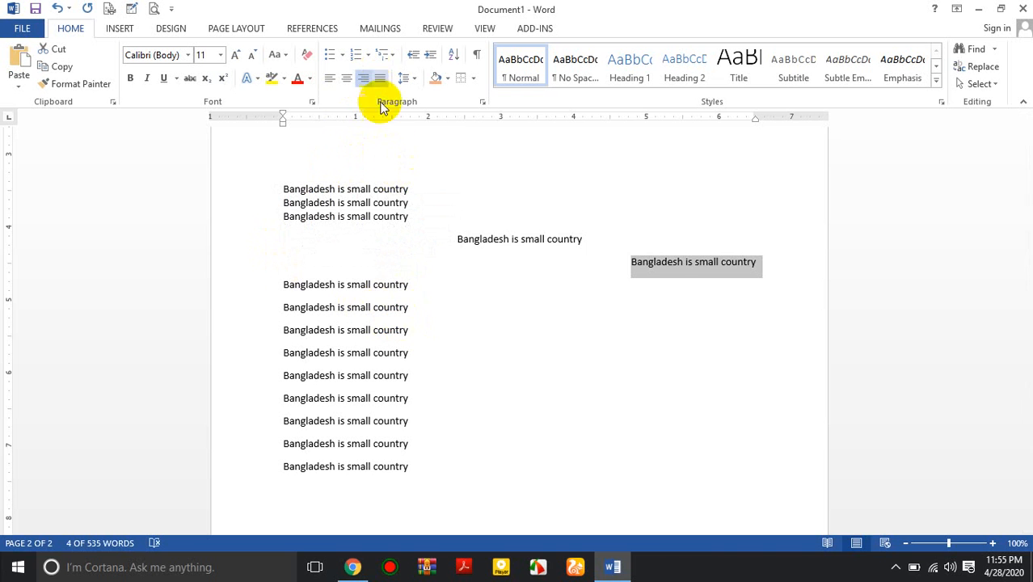
- Try justified alignment on the sixth to eighth "Bangladesh is small country" lines and return them to left alignment
{"action": "left_click_drag", "start_coordinate": [415, 335], "coordinate": [287, 289]}
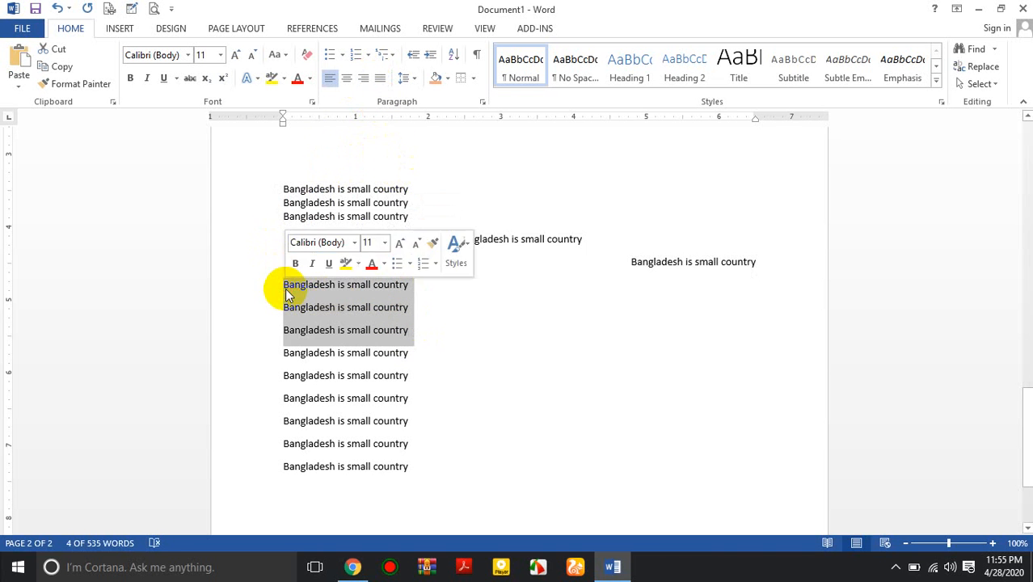
{"action": "left_click", "coordinate": [385, 78]}
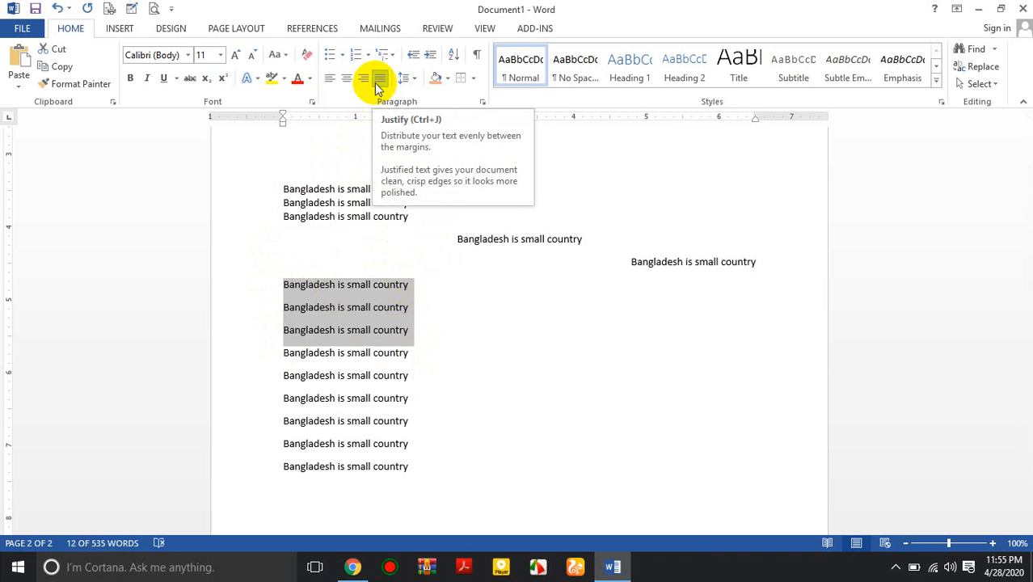
{"action": "left_click", "coordinate": [330, 77]}
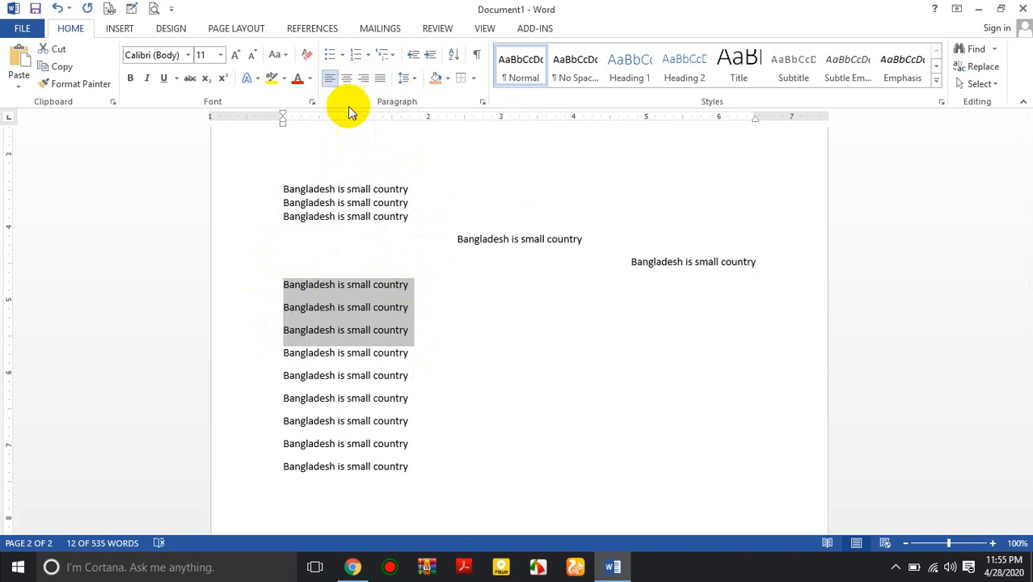
- Add arrowhead bullets from the bullet library to the last nine "Bangladesh is small country" lines
{"action": "left_click", "coordinate": [476, 332]}
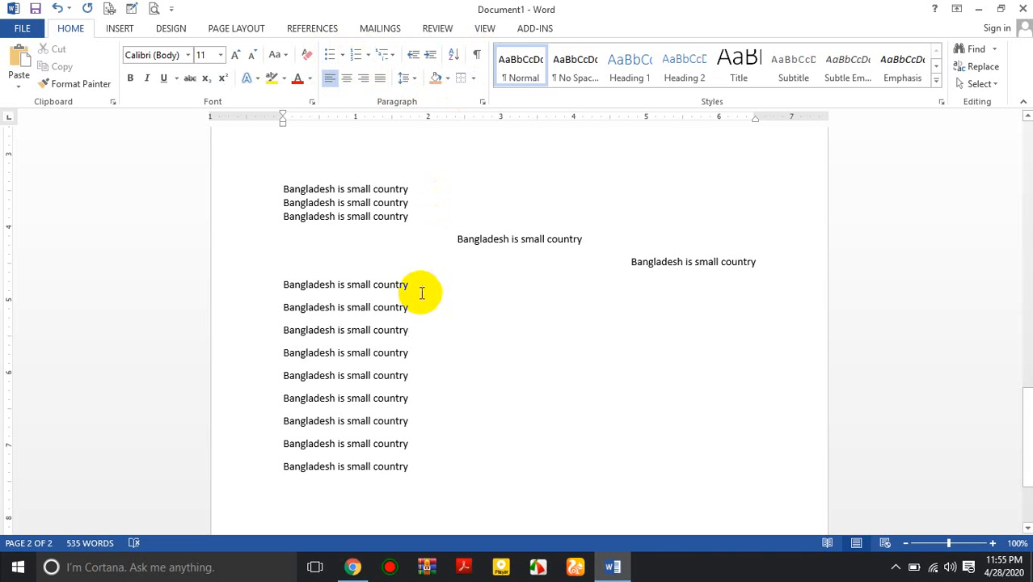
{"action": "left_click_drag", "start_coordinate": [414, 309], "coordinate": [272, 314]}
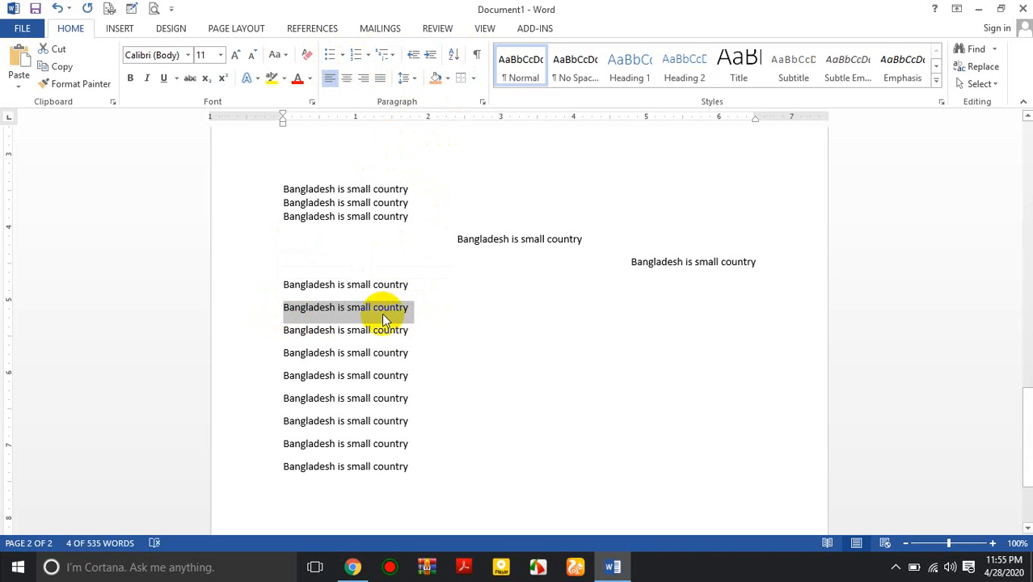
{"action": "left_click", "coordinate": [321, 329]}
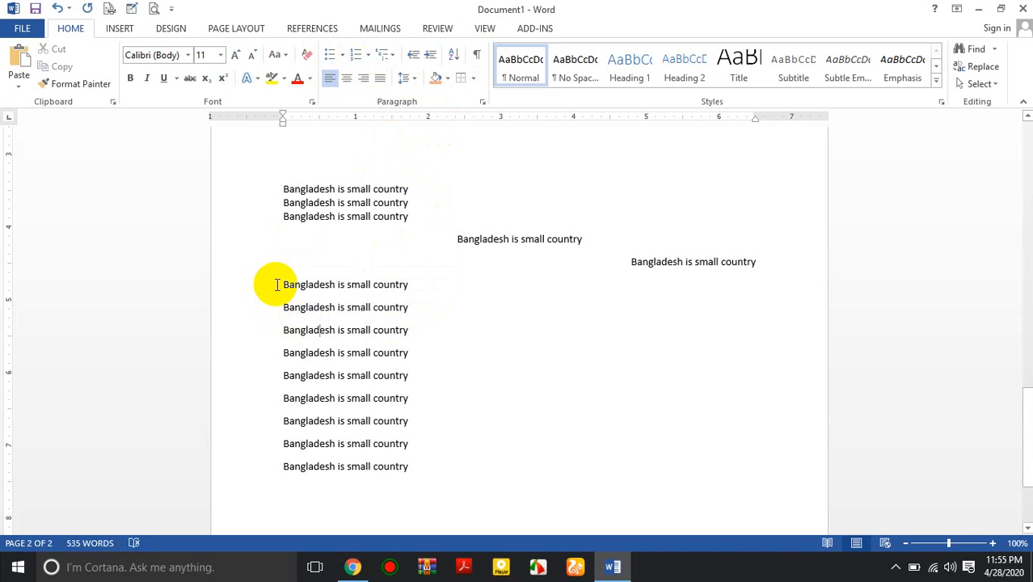
{"action": "left_click_drag", "start_coordinate": [280, 280], "coordinate": [422, 351]}
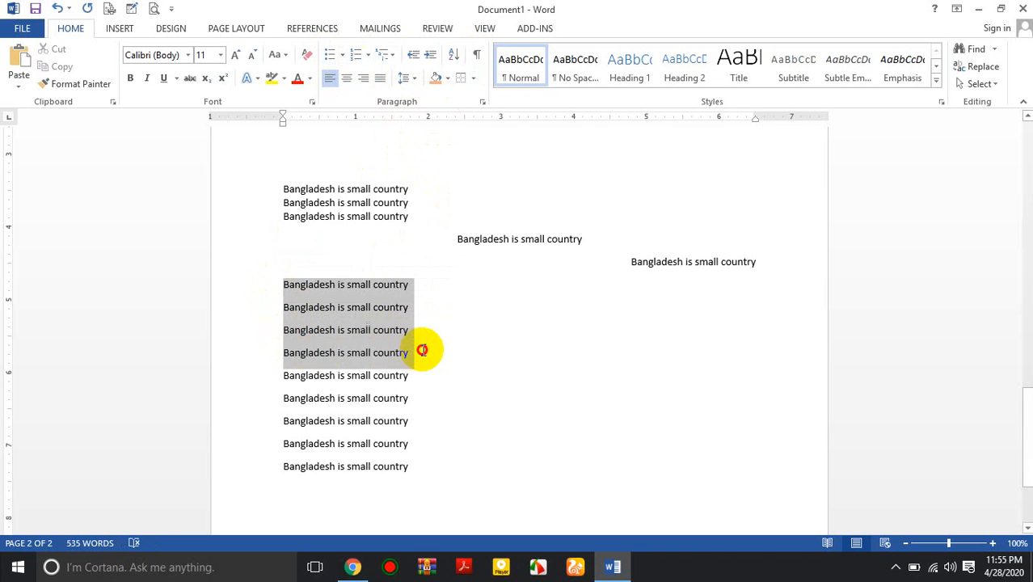
{"action": "left_click_drag", "start_coordinate": [416, 477], "coordinate": [287, 291]}
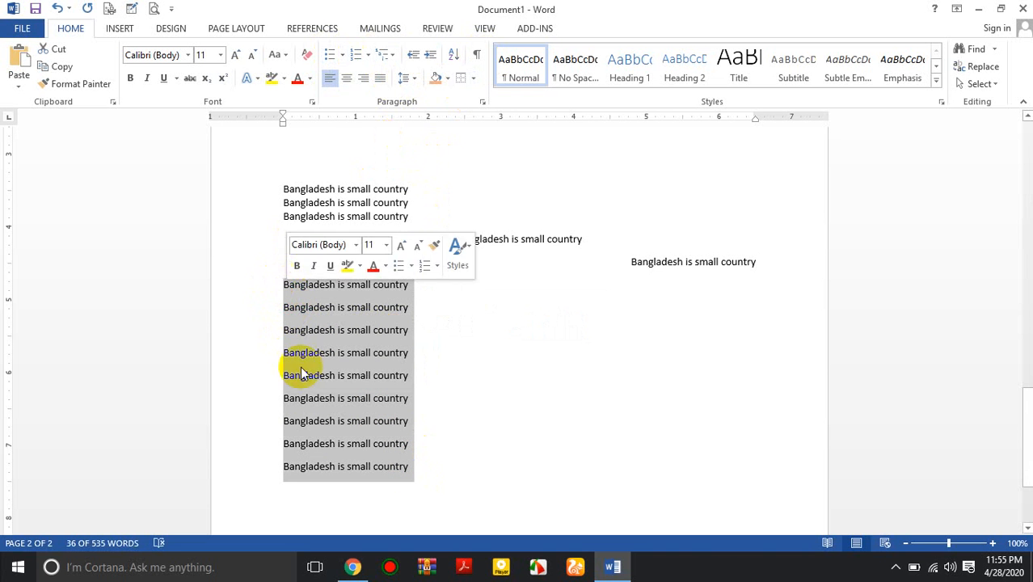
{"action": "left_click", "coordinate": [345, 54]}
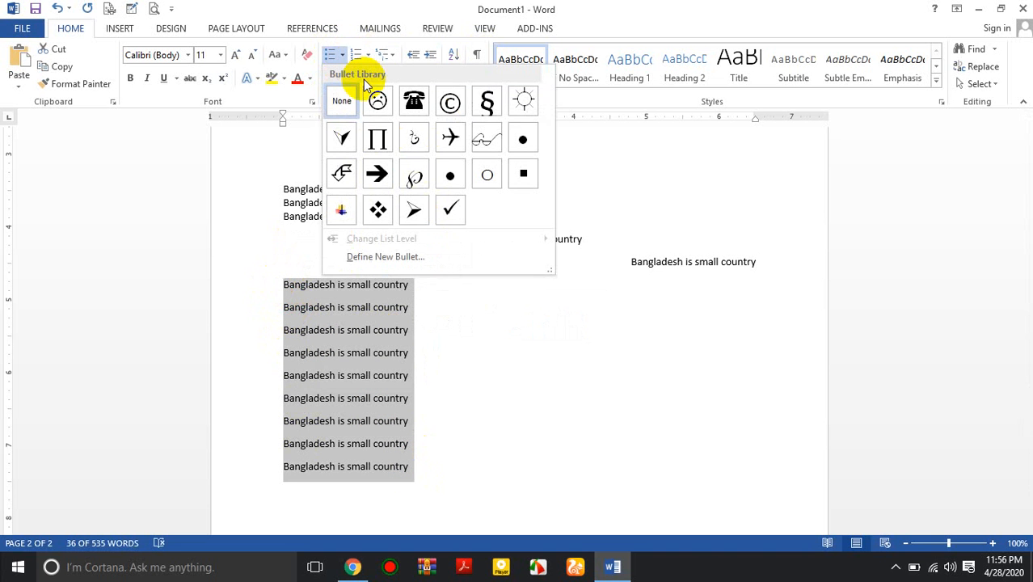
{"action": "left_click", "coordinate": [344, 55]}
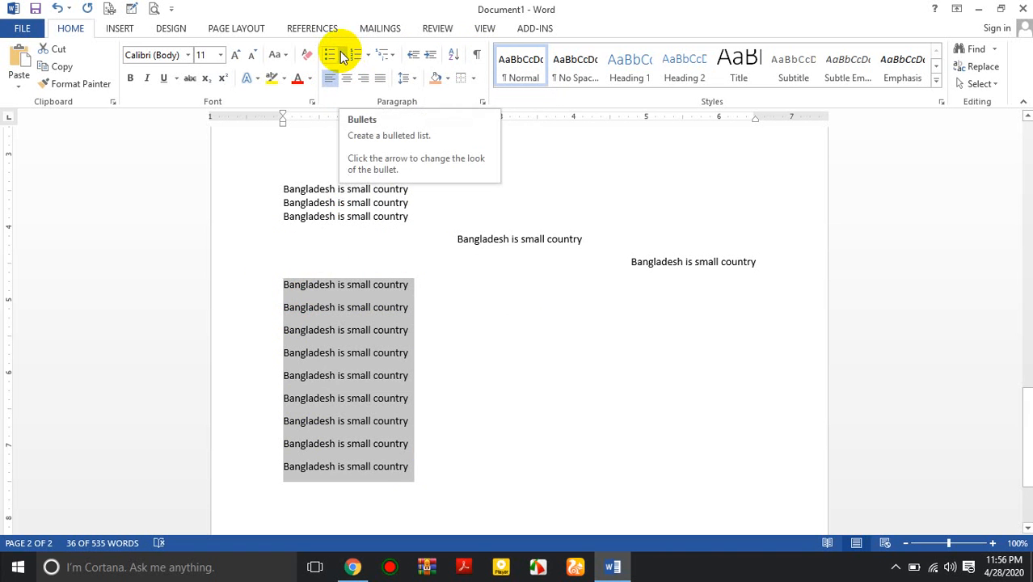
{"action": "left_click", "coordinate": [342, 55]}
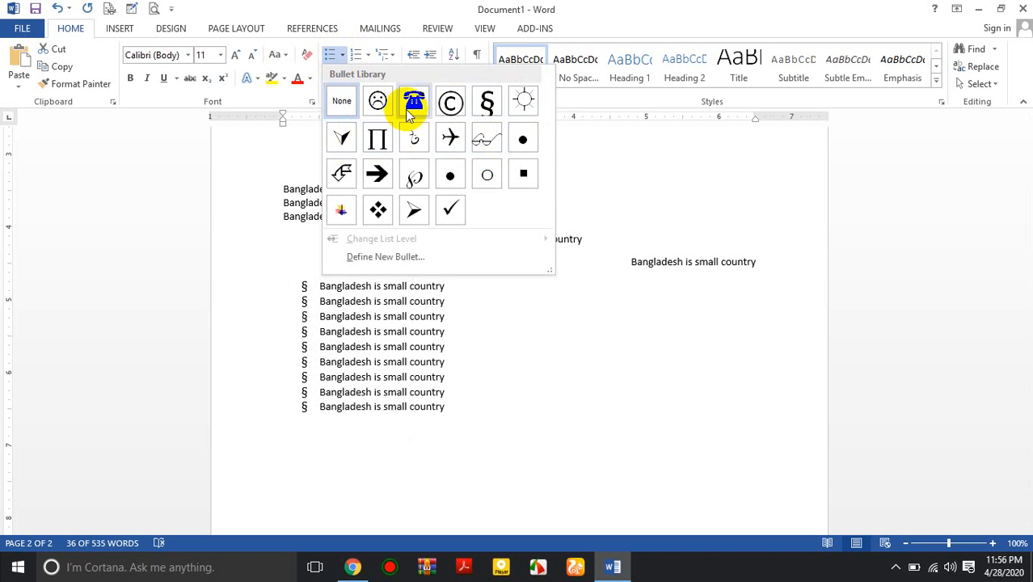
{"action": "left_click", "coordinate": [336, 142]}
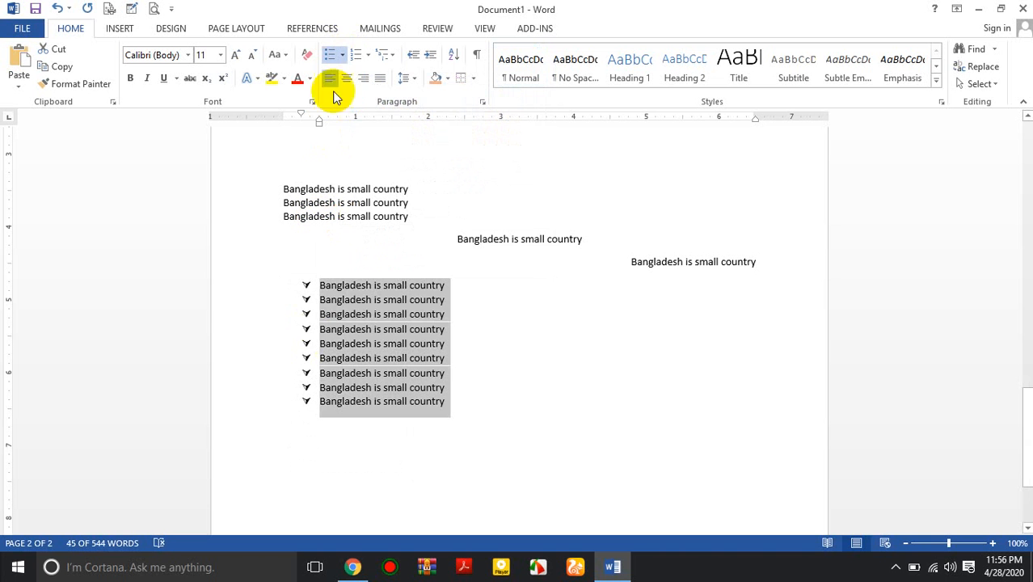
- Change the nine lines' bullets to the airplane symbol and try 1. 2. 3. numbering on them
{"action": "left_click", "coordinate": [341, 55]}
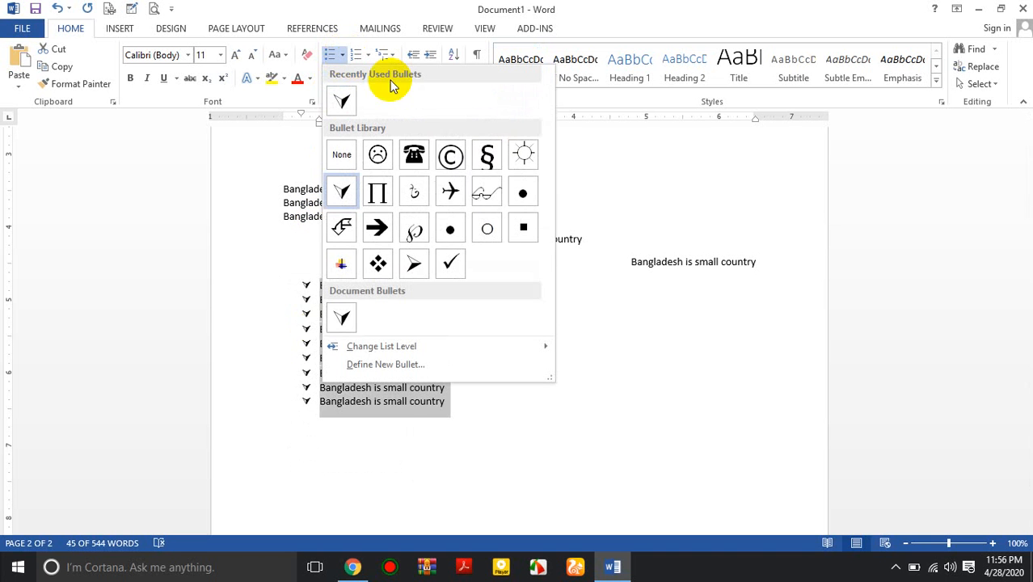
{"action": "left_click", "coordinate": [451, 192]}
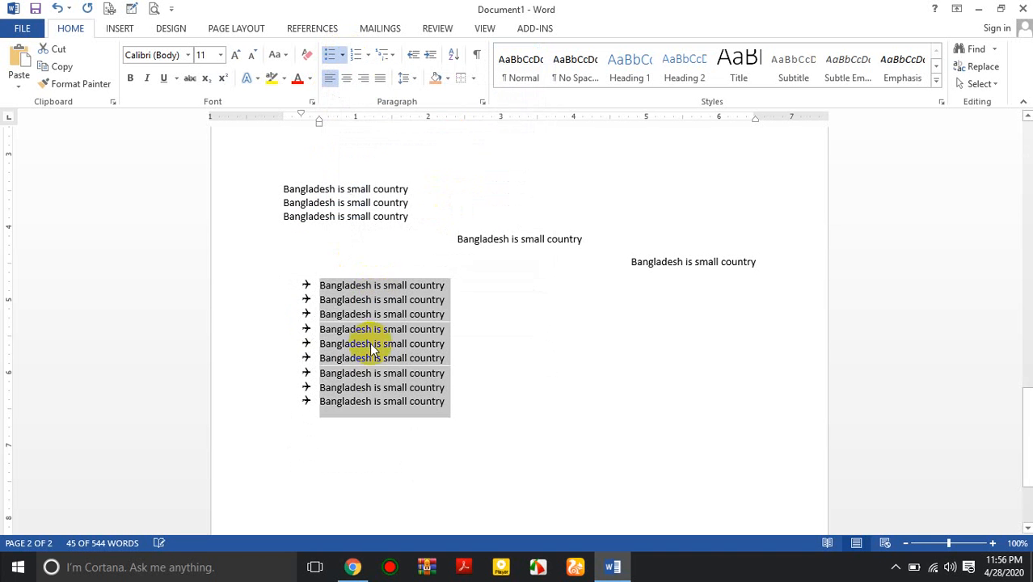
{"action": "left_click", "coordinate": [343, 57]}
{"action": "left_click", "coordinate": [368, 55]}
{"action": "left_click", "coordinate": [356, 56]}
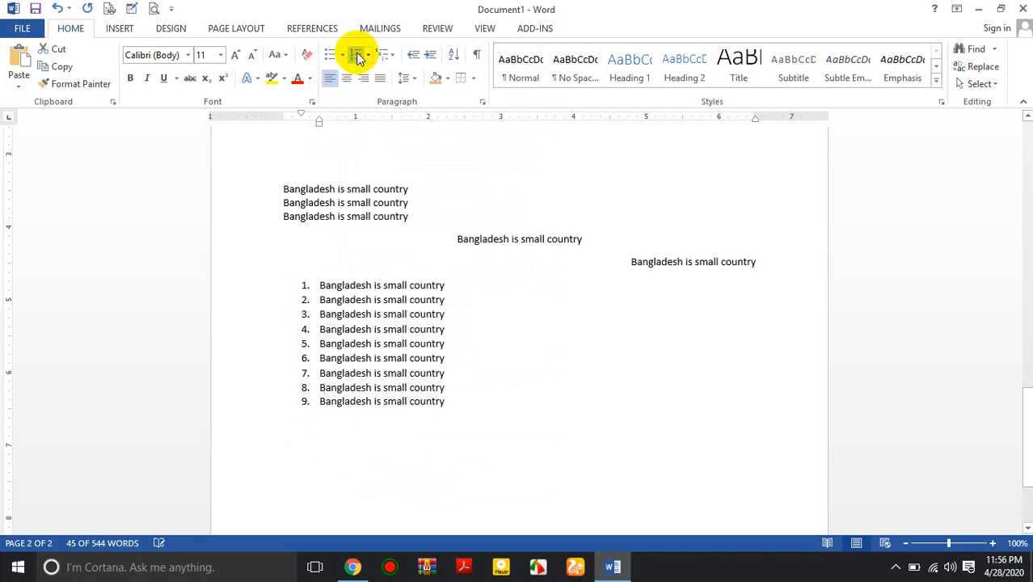
- Give the nine lines four-diamond bullets and redefine them with the sun symbol, Wingdings character 82
{"action": "left_click", "coordinate": [342, 55]}
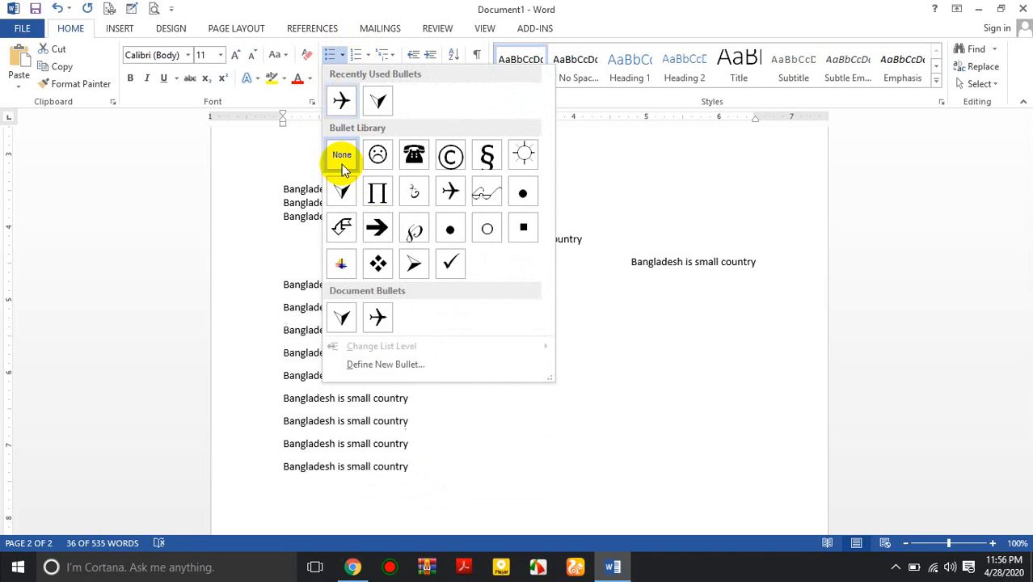
{"action": "left_click", "coordinate": [384, 261]}
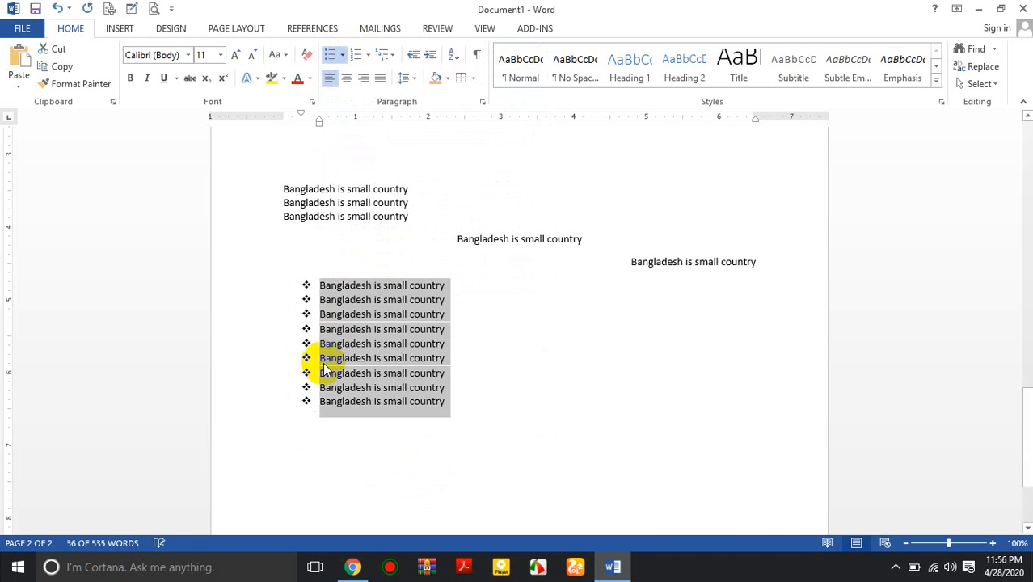
{"action": "left_click", "coordinate": [343, 54]}
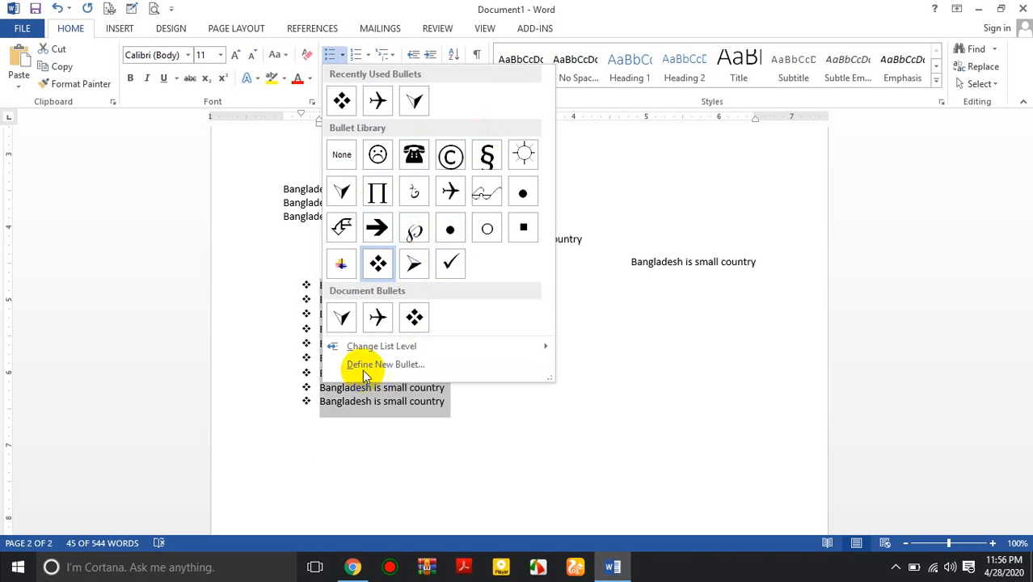
{"action": "left_click", "coordinate": [389, 365]}
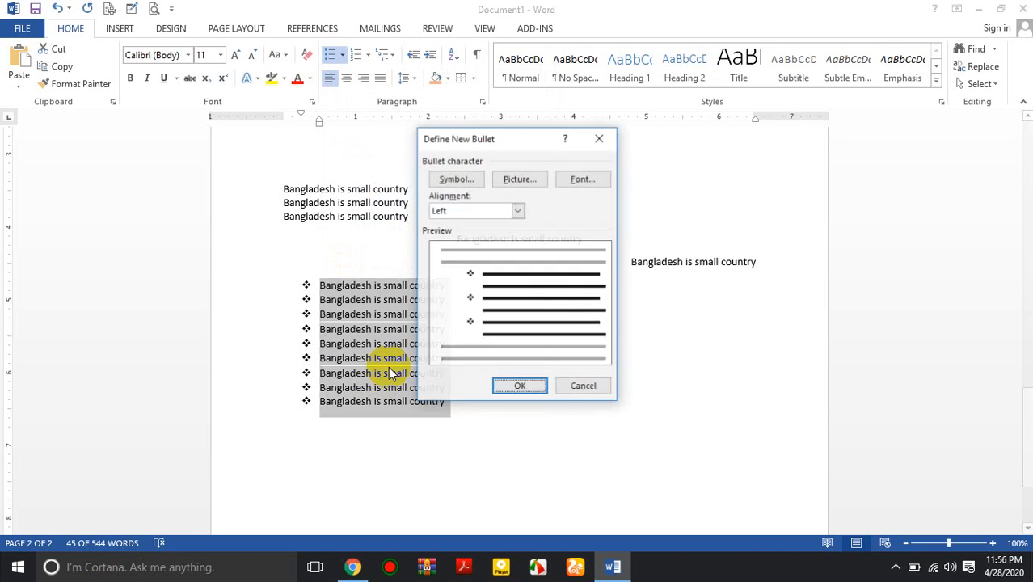
{"action": "left_click", "coordinate": [459, 179]}
{"action": "left_click_drag", "start_coordinate": [471, 128], "coordinate": [682, 42]}
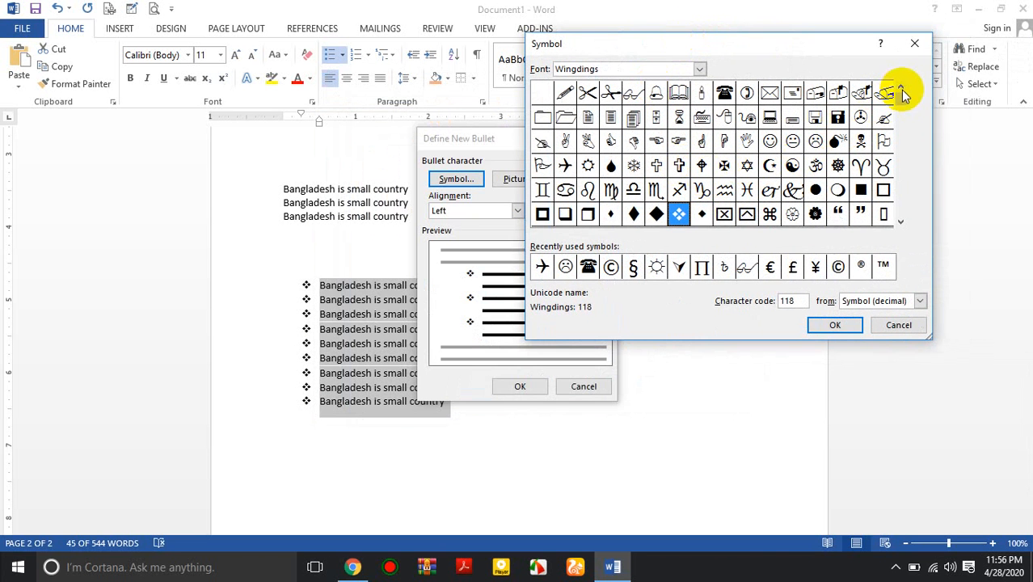
{"action": "left_click_drag", "start_coordinate": [899, 105], "coordinate": [904, 147]}
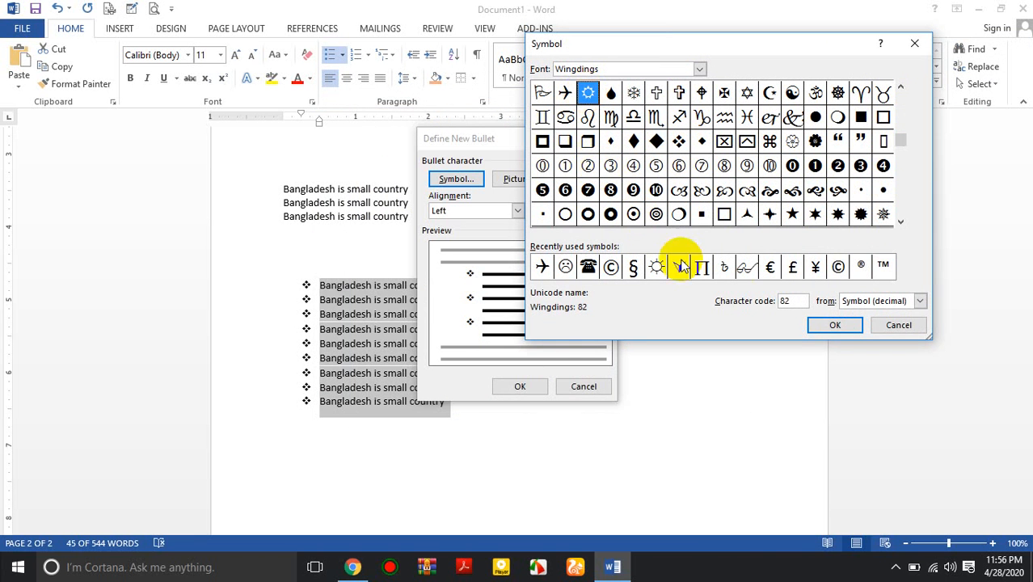
{"action": "left_click", "coordinate": [835, 324]}
{"action": "left_click", "coordinate": [524, 387]}
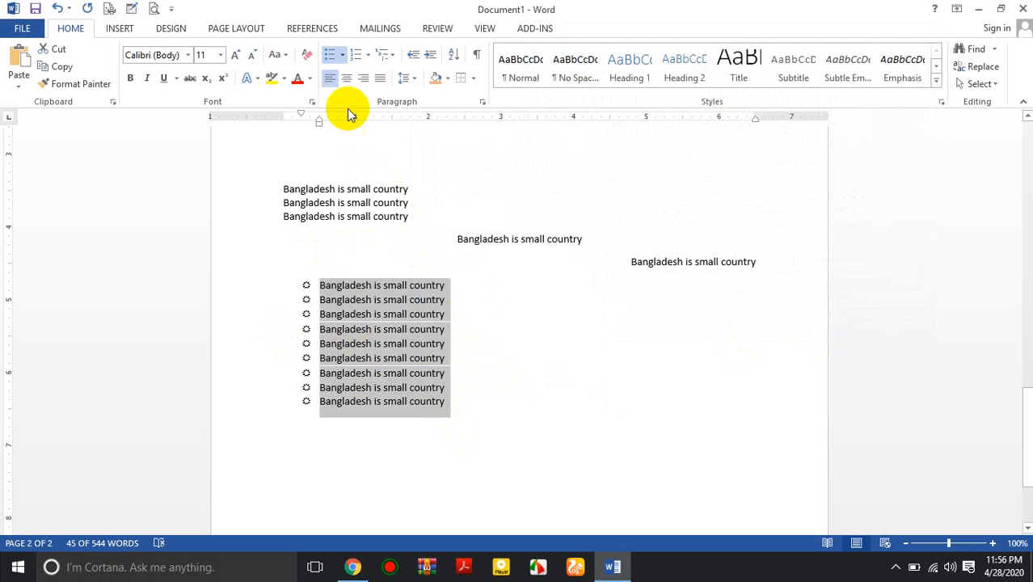
- Remove the sun bullets from the nine lines and number them in the 1. 2. 3. format
{"action": "left_click", "coordinate": [342, 55]}
{"action": "left_click", "coordinate": [342, 153]}
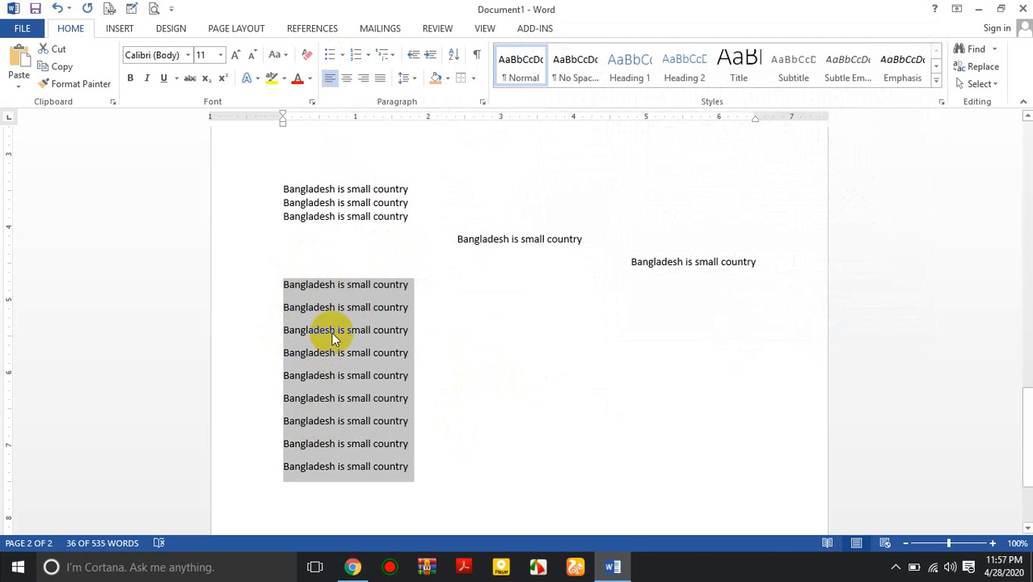
{"action": "left_click", "coordinate": [368, 54]}
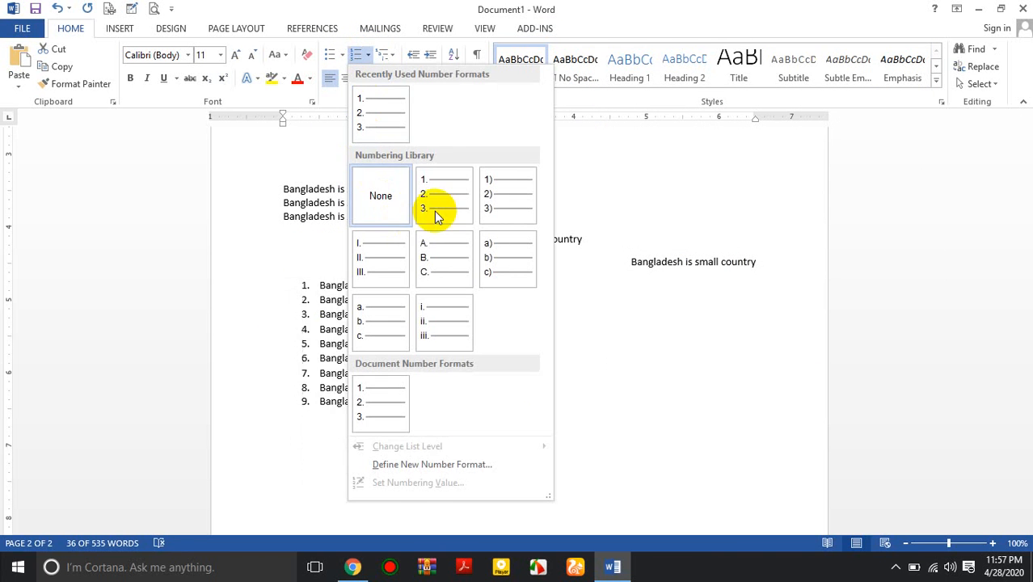
{"action": "left_click", "coordinate": [458, 198]}
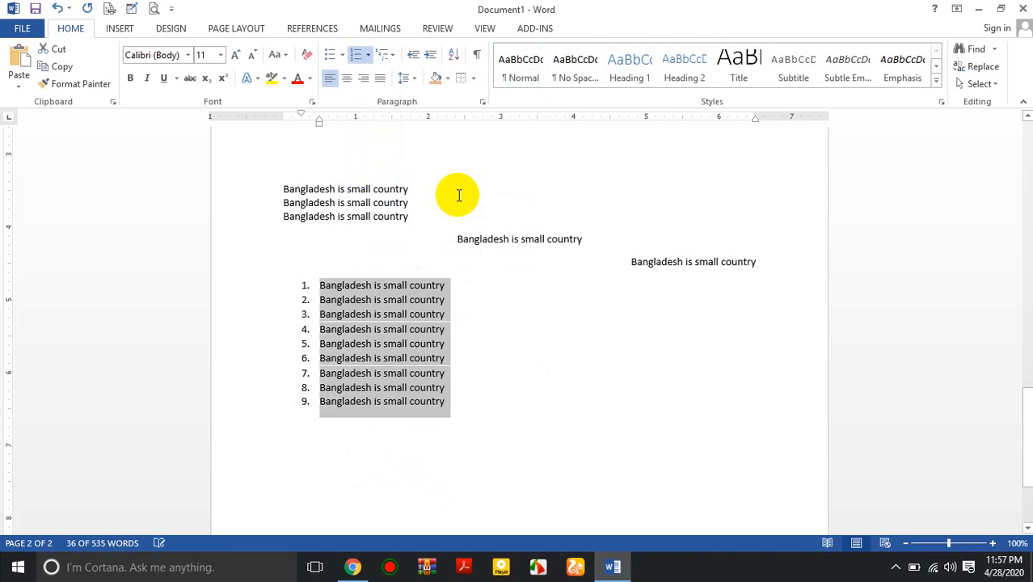
- Change the nine lines' numbering format to 1) 2) 3), to A. B. C., and finally to I. II. III
{"action": "left_click", "coordinate": [365, 54]}
{"action": "left_click", "coordinate": [518, 196]}
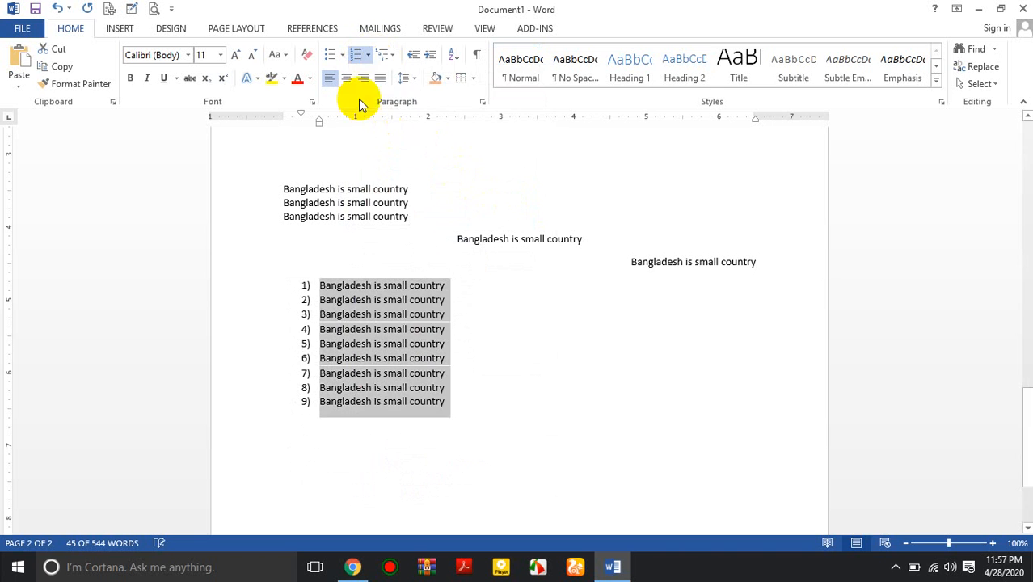
{"action": "left_click", "coordinate": [368, 53]}
{"action": "left_click", "coordinate": [449, 270]}
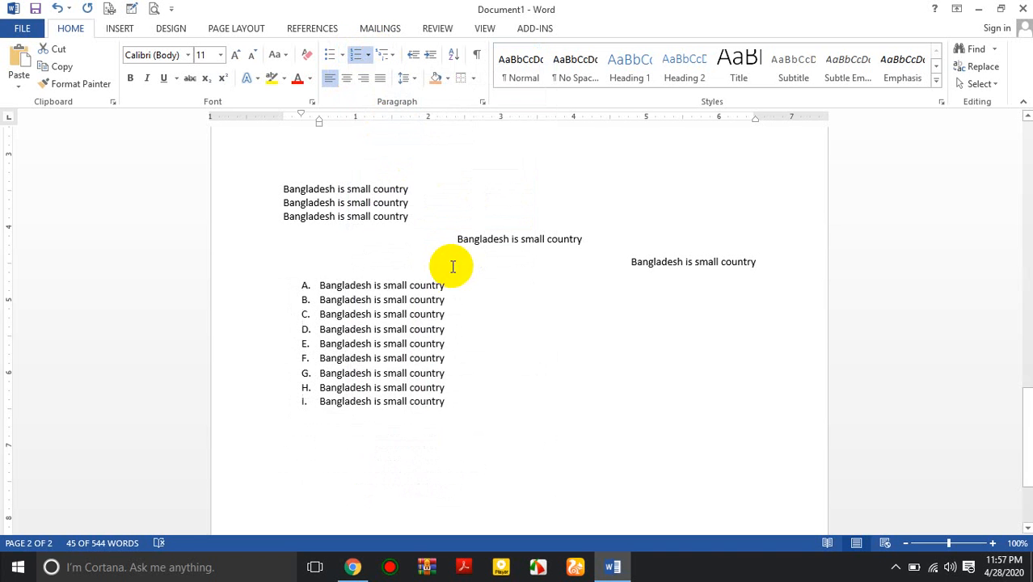
{"action": "left_click", "coordinate": [365, 56]}
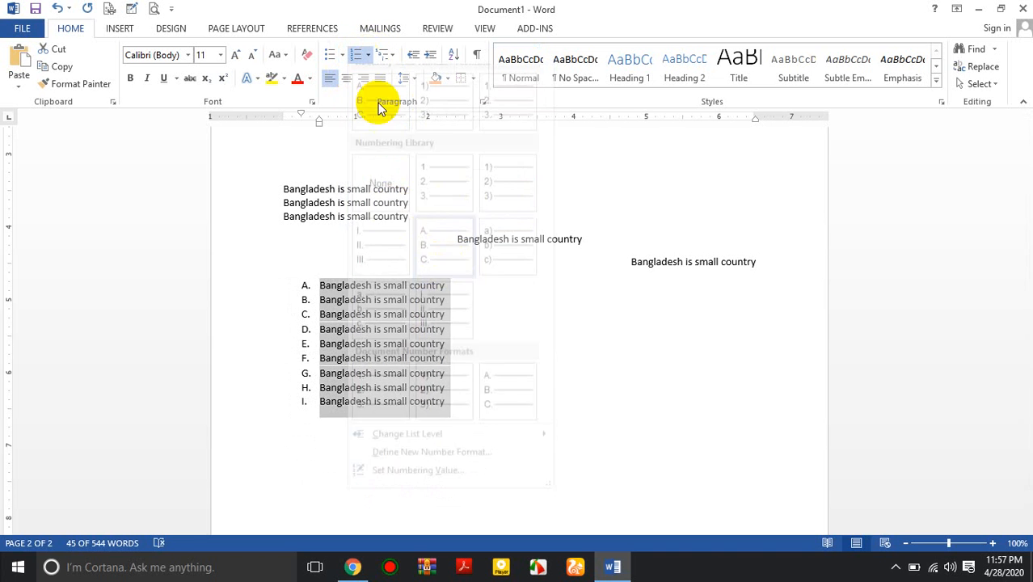
{"action": "left_click", "coordinate": [380, 248]}
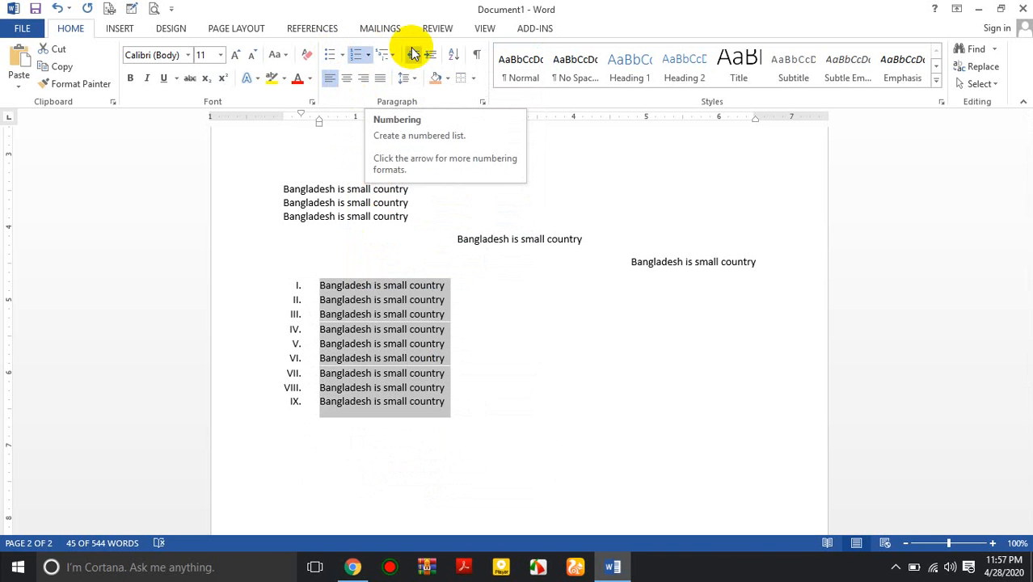
- Apply the 1. / 1.1. / 1.1.1. multilevel list to the nine lines and switch its numbering to I. II. III
{"action": "left_click", "coordinate": [391, 53]}
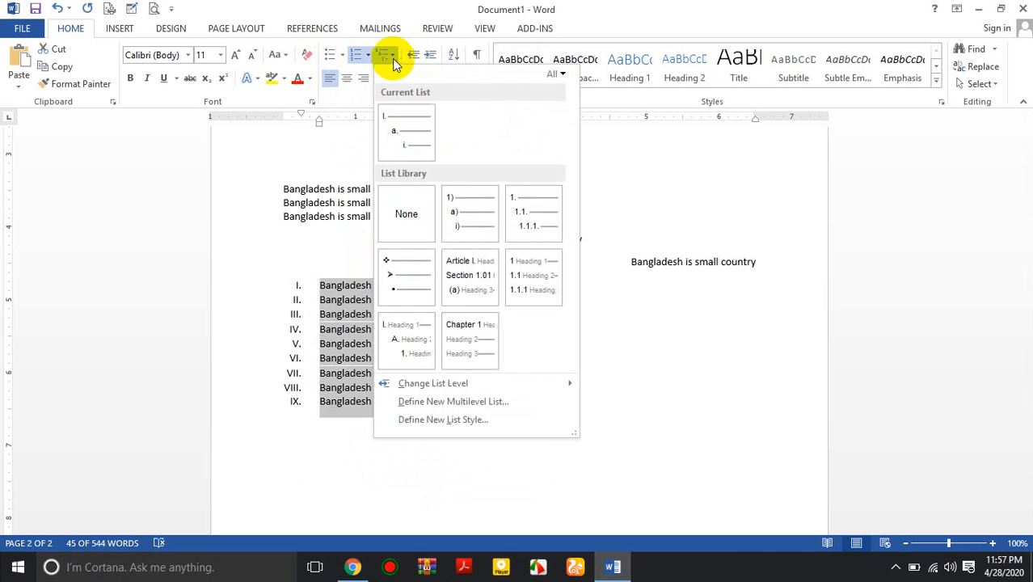
{"action": "left_click", "coordinate": [531, 229]}
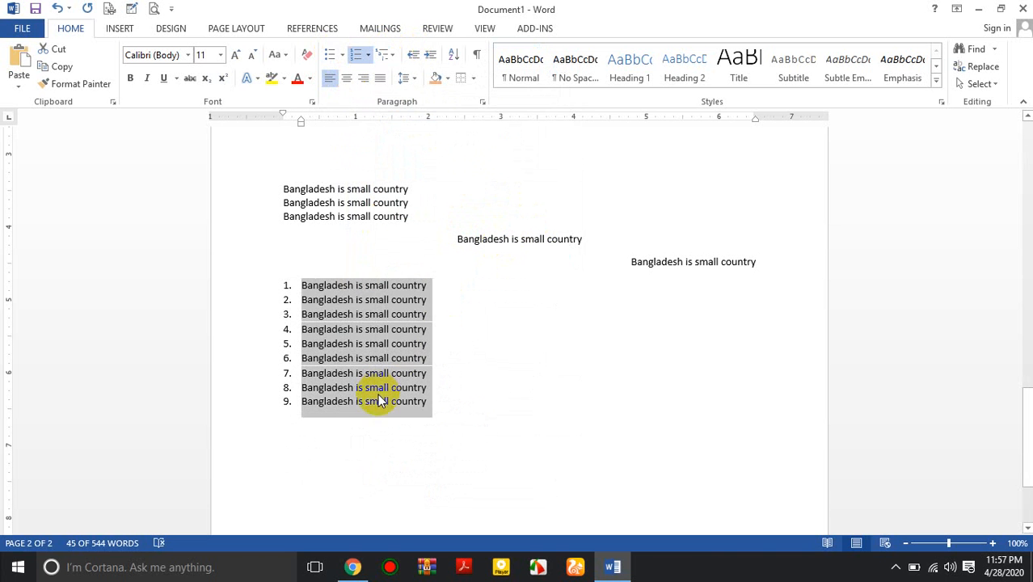
{"action": "left_click", "coordinate": [341, 55]}
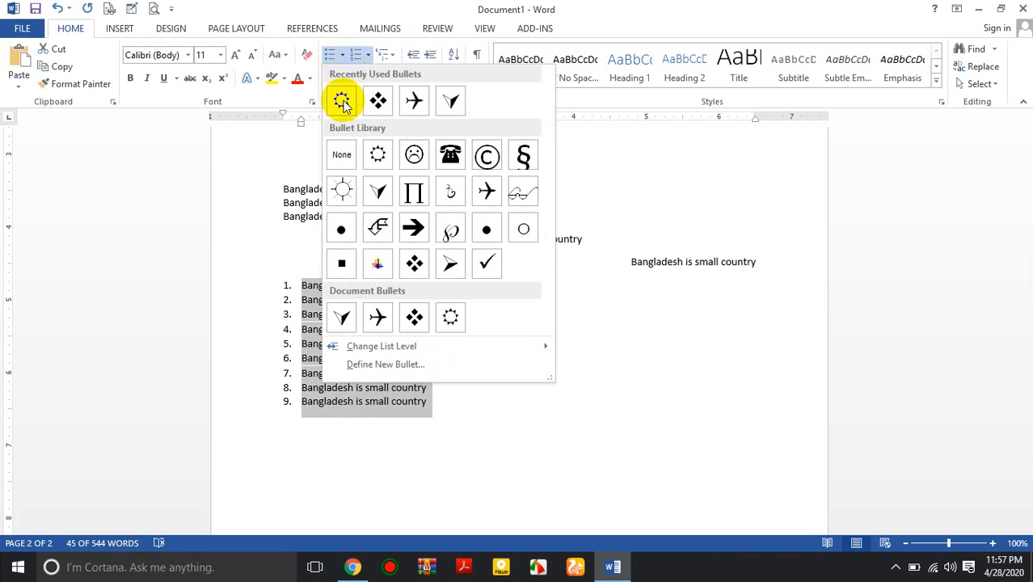
{"action": "left_click", "coordinate": [368, 54]}
{"action": "left_click", "coordinate": [375, 323]}
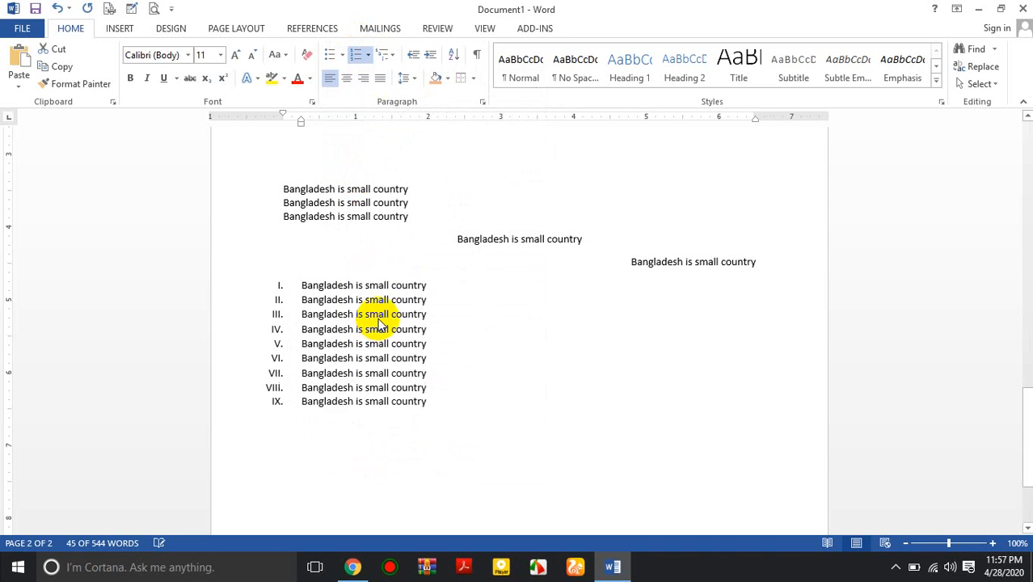
{"action": "left_click", "coordinate": [426, 341]}
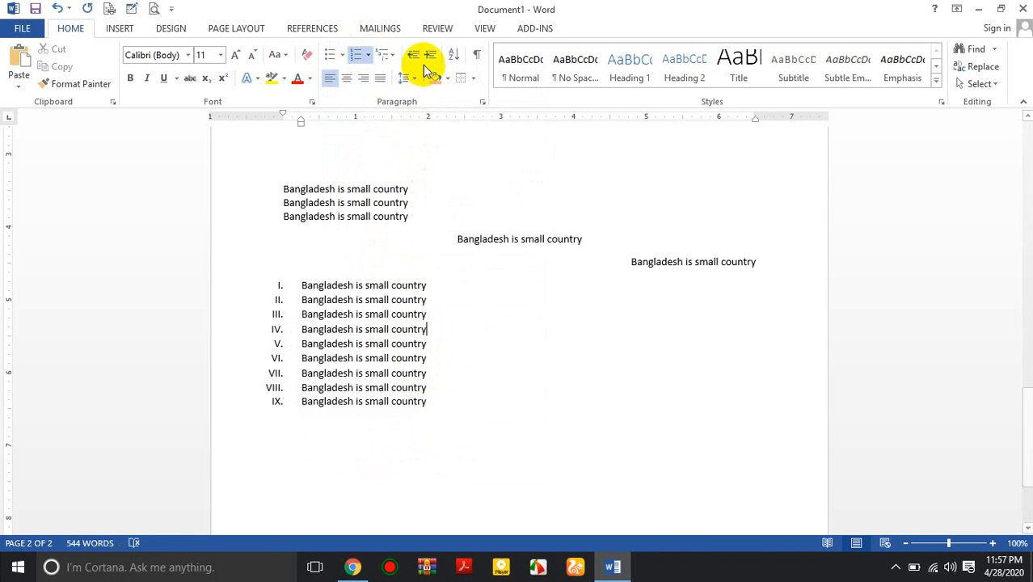
- Remove the Roman numbering from the last nine "Bangladesh is small country" lines
{"action": "left_click_drag", "start_coordinate": [428, 405], "coordinate": [303, 283]}
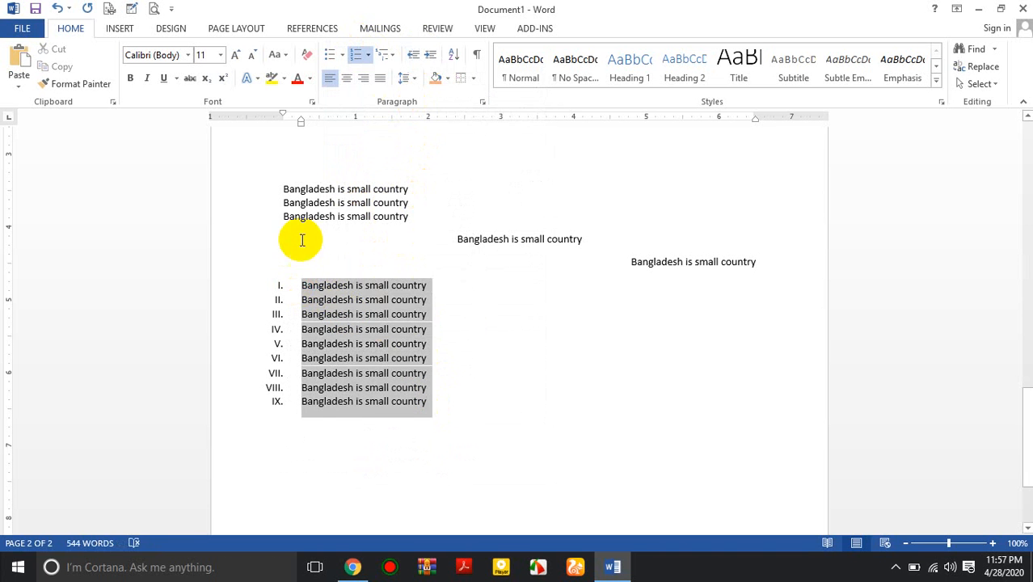
{"action": "left_click", "coordinate": [368, 54]}
{"action": "left_click", "coordinate": [380, 257]}
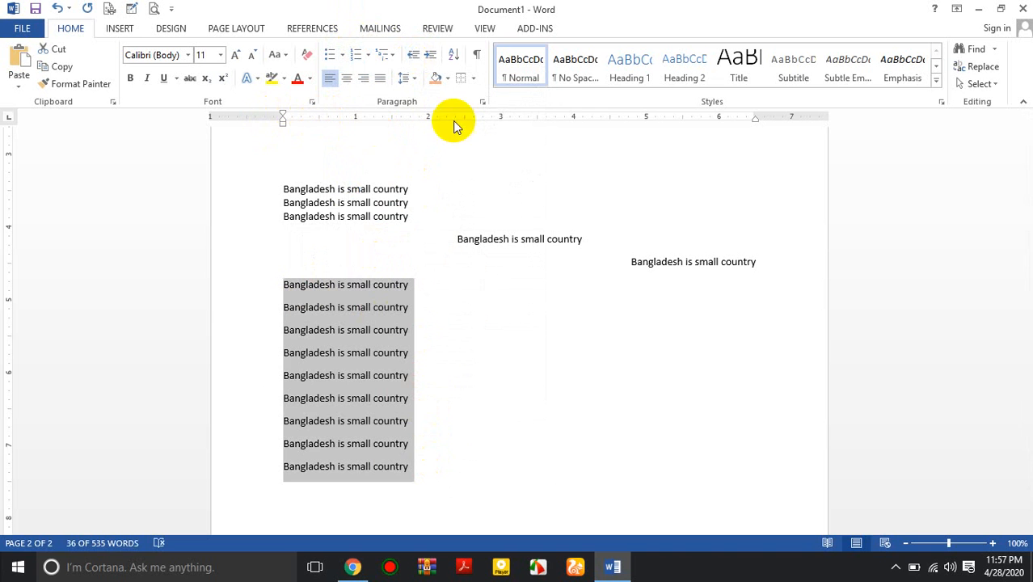
- Try increasing the indent of the nine lines by three levels and return them to the margin
{"action": "left_click", "coordinate": [430, 54]}
{"action": "left_click", "coordinate": [430, 54]}
{"action": "left_click", "coordinate": [429, 54]}
{"action": "left_click", "coordinate": [413, 54]}
{"action": "left_click", "coordinate": [413, 54]}
{"action": "left_click", "coordinate": [413, 55]}
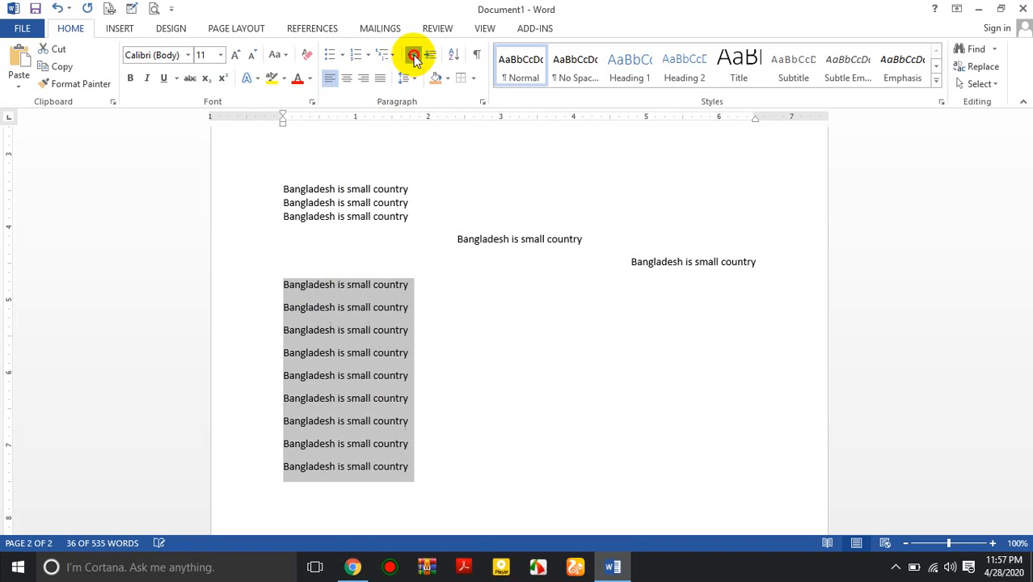
- Increase the indent of the nine selected lines by three levels and bring them back to the margin, repeating the demonstration twice
{"action": "left_click", "coordinate": [429, 54]}
{"action": "left_click", "coordinate": [430, 54]}
{"action": "left_click", "coordinate": [430, 54]}
{"action": "left_click", "coordinate": [413, 54]}
{"action": "left_click", "coordinate": [413, 54]}
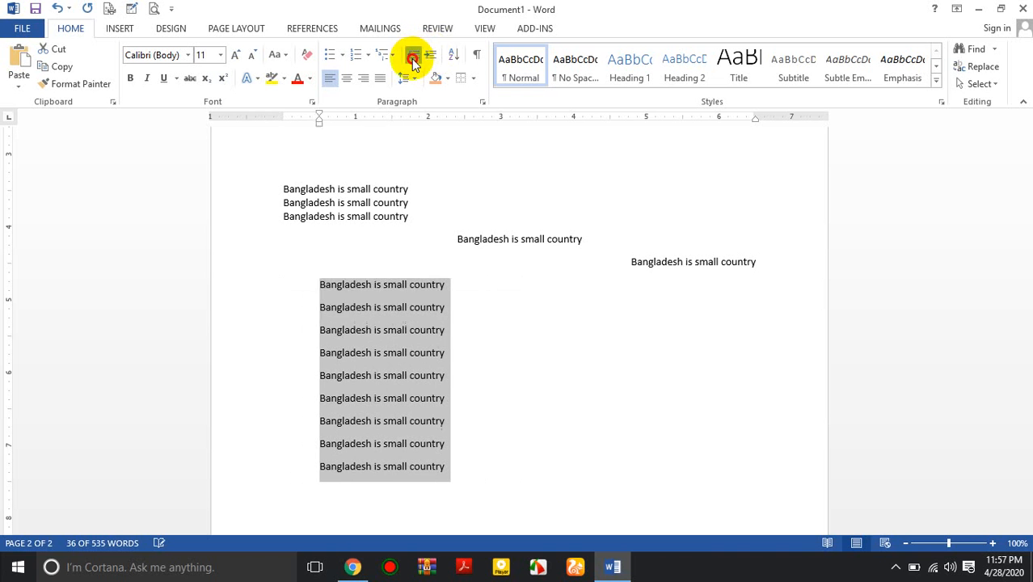
{"action": "left_click", "coordinate": [413, 54]}
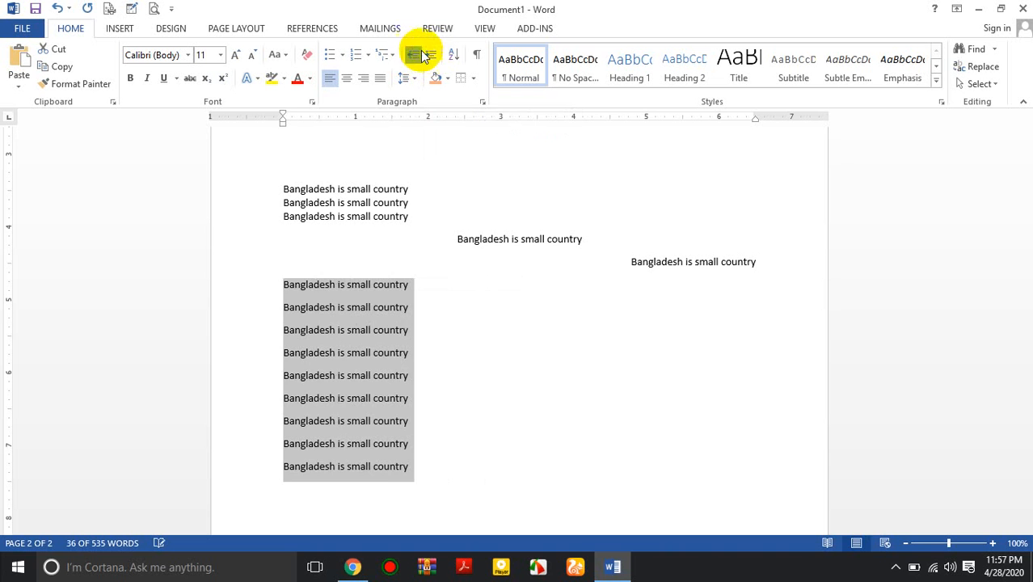
{"action": "left_click", "coordinate": [428, 55]}
{"action": "left_click", "coordinate": [426, 55]}
{"action": "left_click", "coordinate": [427, 55]}
{"action": "left_click", "coordinate": [415, 57]}
{"action": "left_click", "coordinate": [416, 56]}
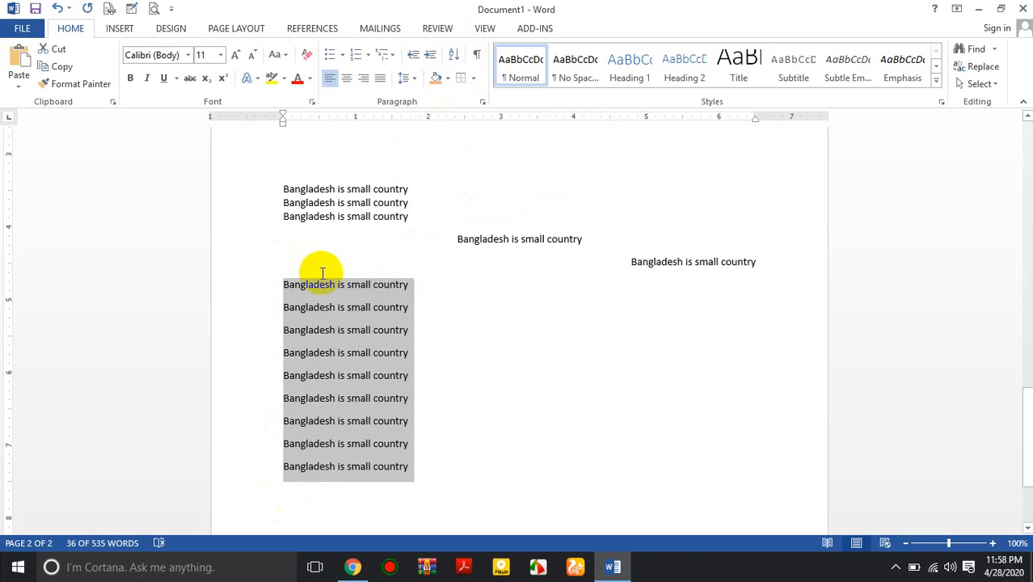
- Add manual number prefixes 1. through 5. to the first five of the nine "Bangladesh is small country" lines
{"action": "left_click", "coordinate": [275, 289]}
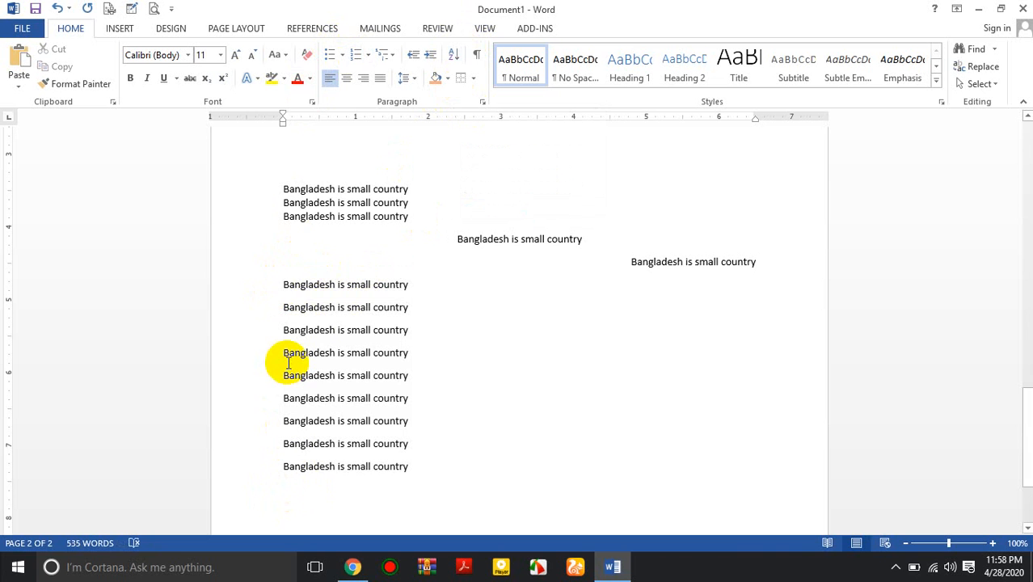
{"action": "type", "text": "1."}
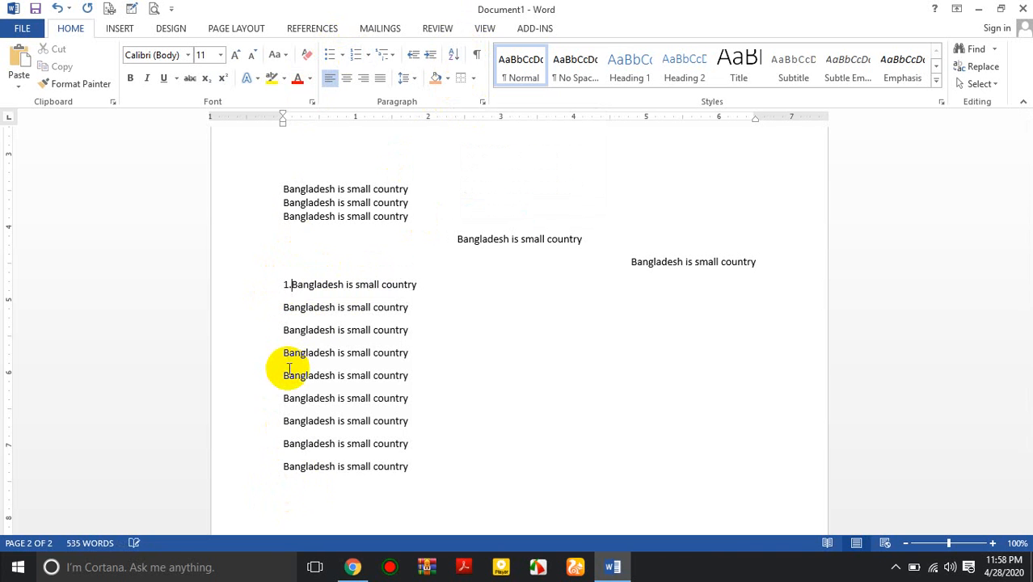
{"action": "left_click", "coordinate": [282, 304]}
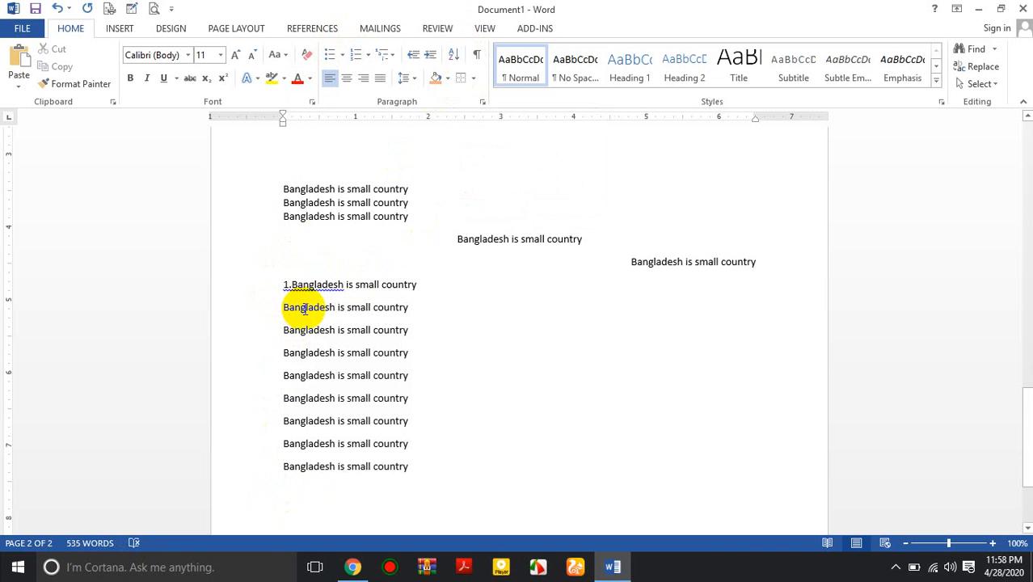
{"action": "type", "text": "2."}
{"action": "left_click", "coordinate": [281, 330]}
{"action": "type", "text": "3."}
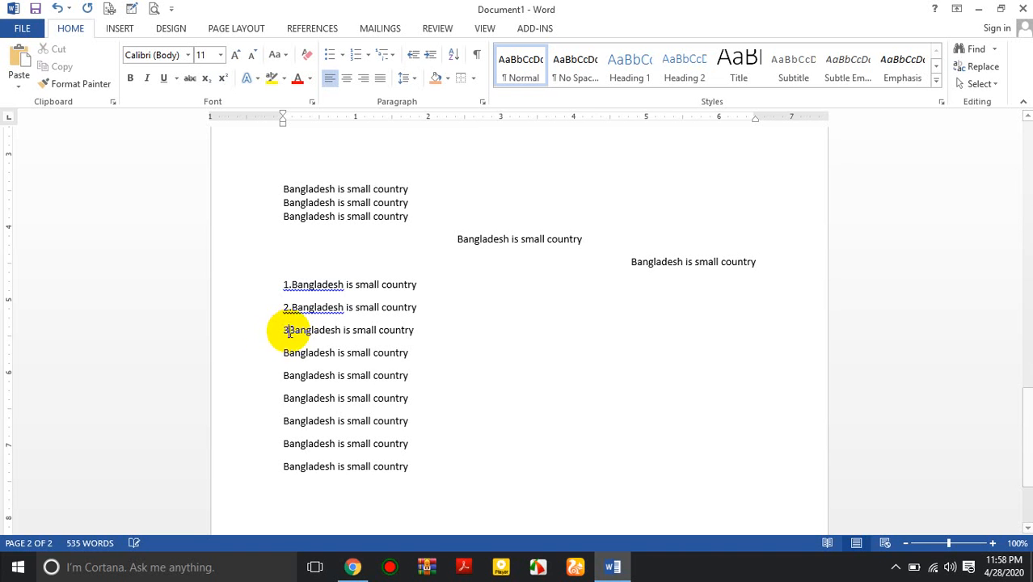
{"action": "left_click", "coordinate": [282, 354]}
{"action": "type", "text": "4."}
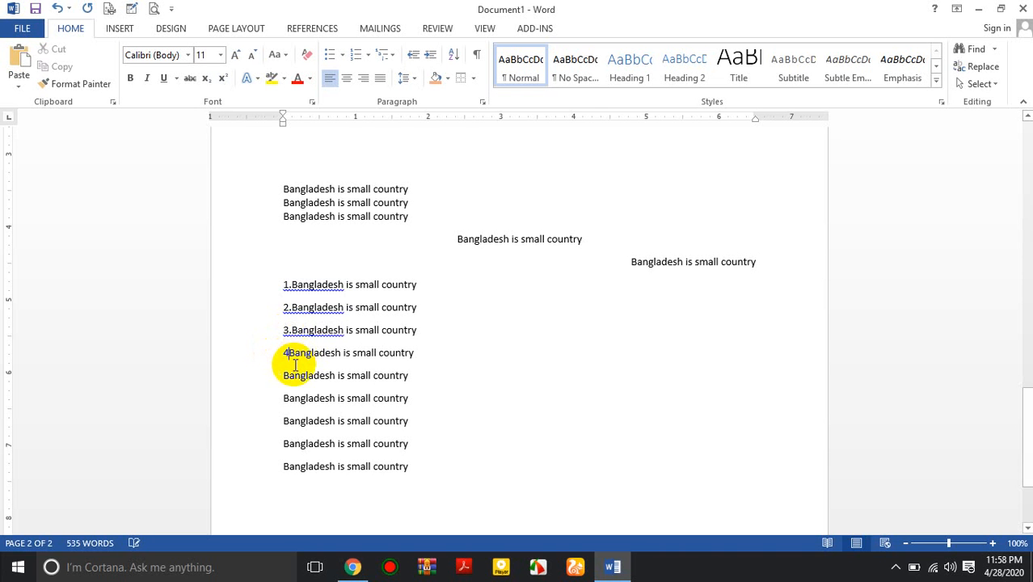
{"action": "left_click", "coordinate": [276, 378]}
{"action": "type", "text": "5."}
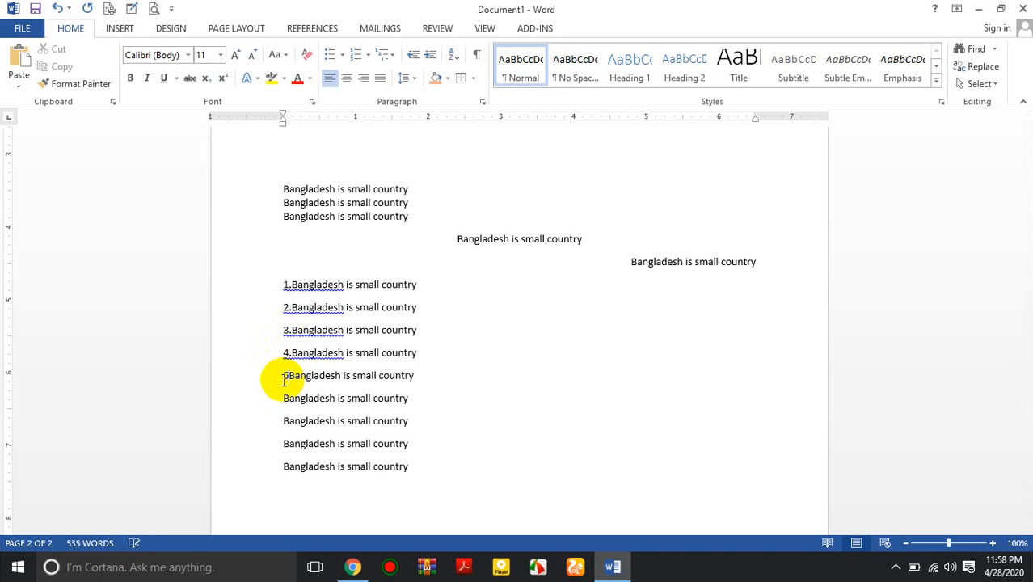
- Add manual number prefixes 6. through 9. to the last four "Bangladesh is small country" lines
{"action": "left_click", "coordinate": [275, 391]}
{"action": "left_click", "coordinate": [283, 406]}
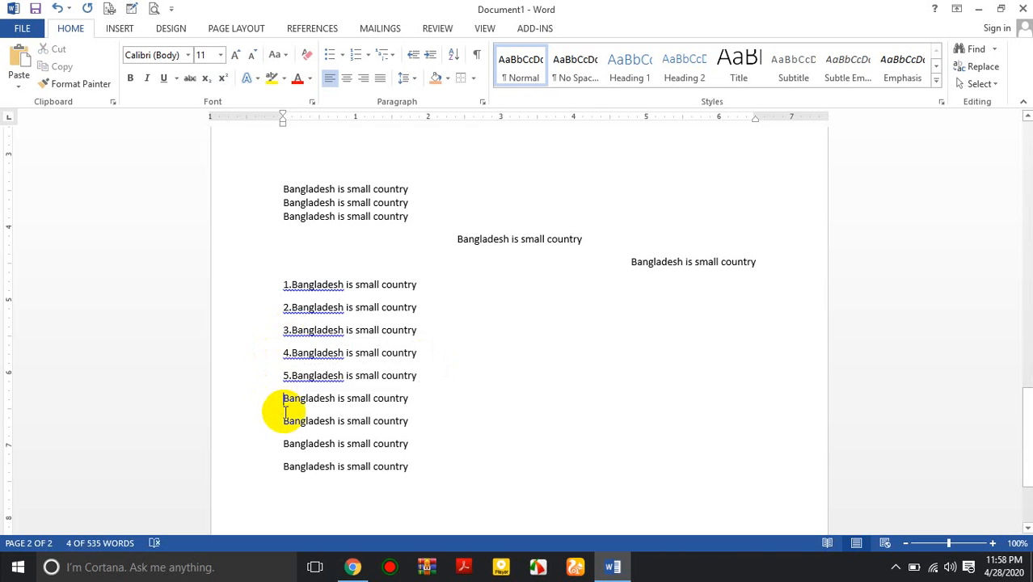
{"action": "type", "text": "6."}
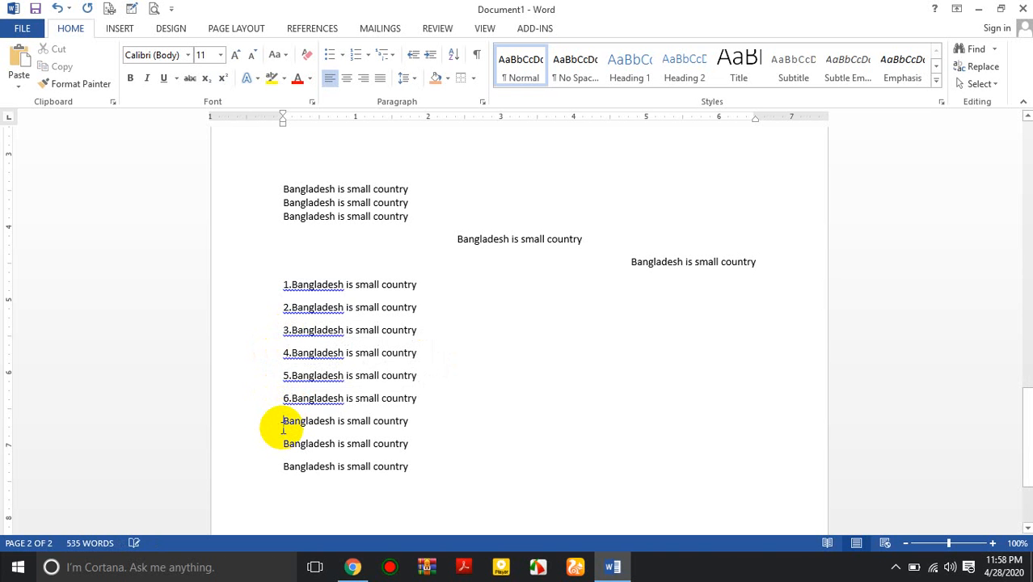
{"action": "type", "text": "7."}
{"action": "left_click", "coordinate": [281, 444]}
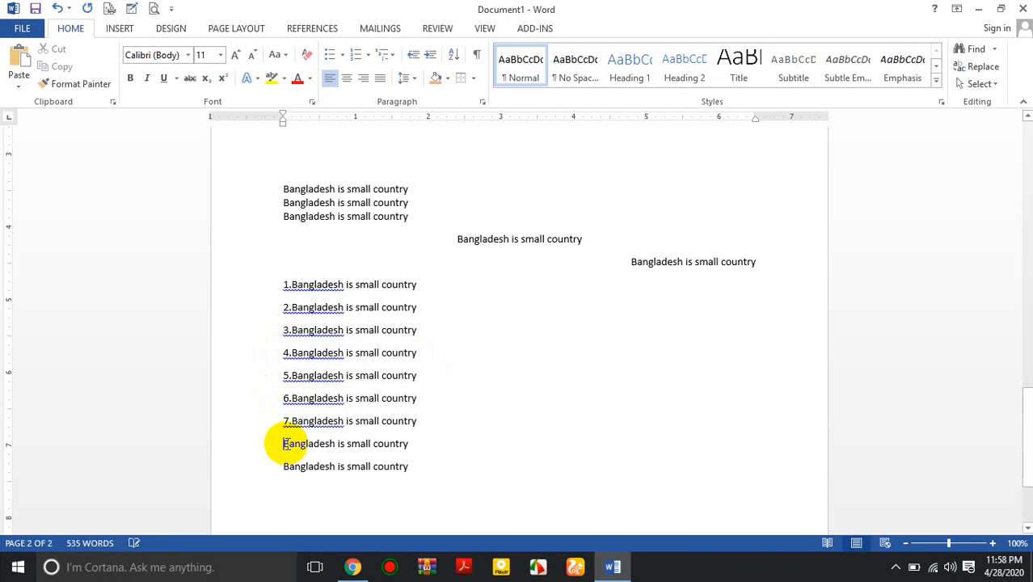
{"action": "type", "text": "8."}
{"action": "left_click", "coordinate": [283, 466]}
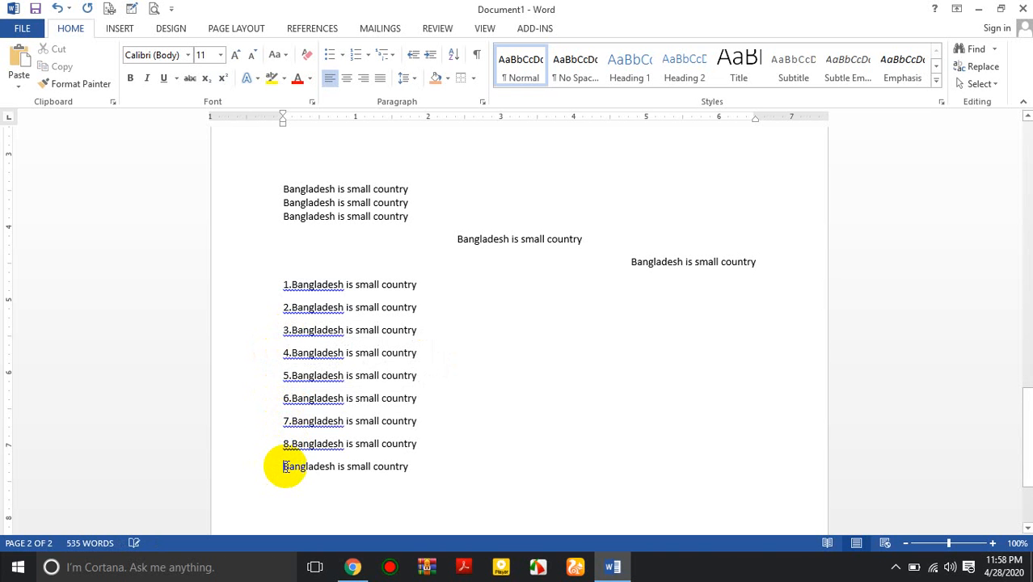
{"action": "type", "text": "9."}
- Sort the nine manually numbered lines by paragraph text in descending order
{"action": "left_click_drag", "start_coordinate": [422, 482], "coordinate": [287, 290]}
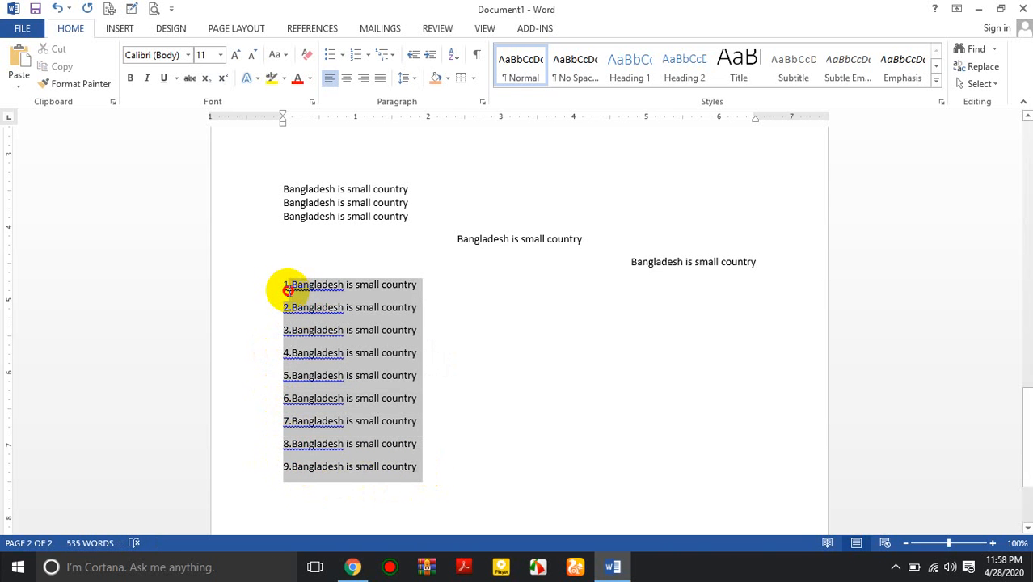
{"action": "left_click", "coordinate": [454, 54]}
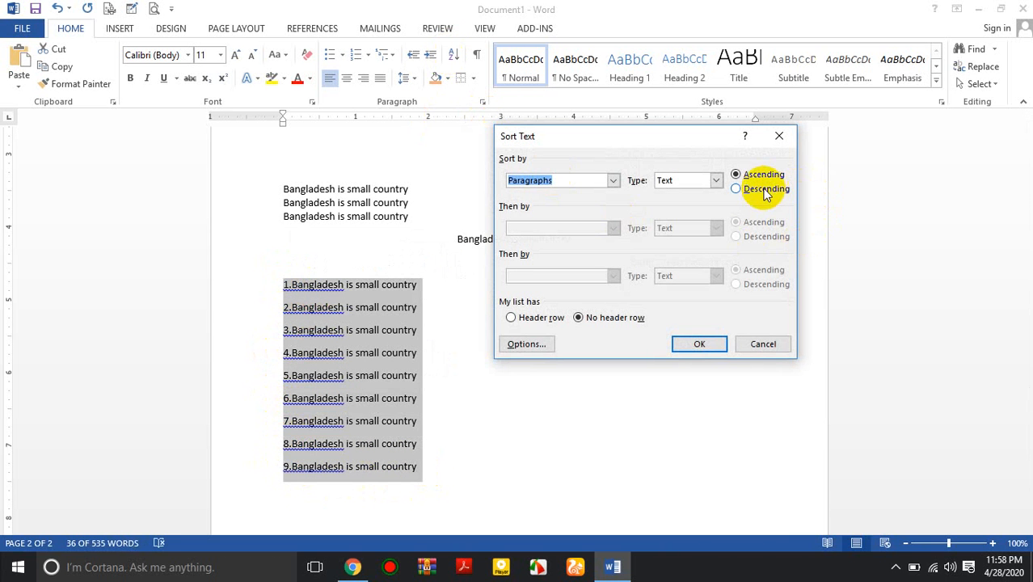
{"action": "left_click", "coordinate": [694, 343]}
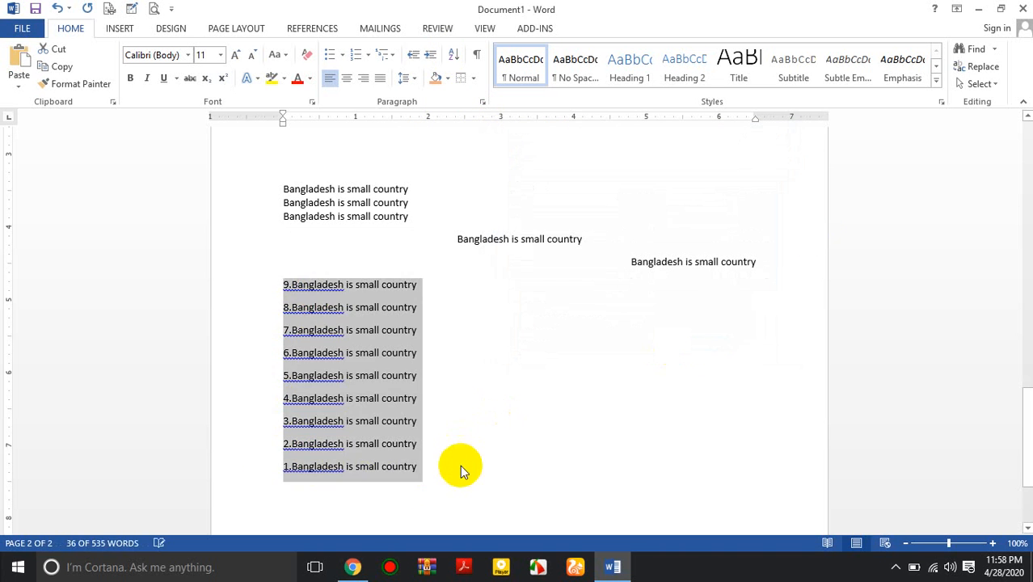
{"action": "left_click", "coordinate": [462, 469]}
- Sort the nine numbered lines by paragraph text in ascending order, with no header row
{"action": "left_click_drag", "start_coordinate": [428, 469], "coordinate": [282, 284]}
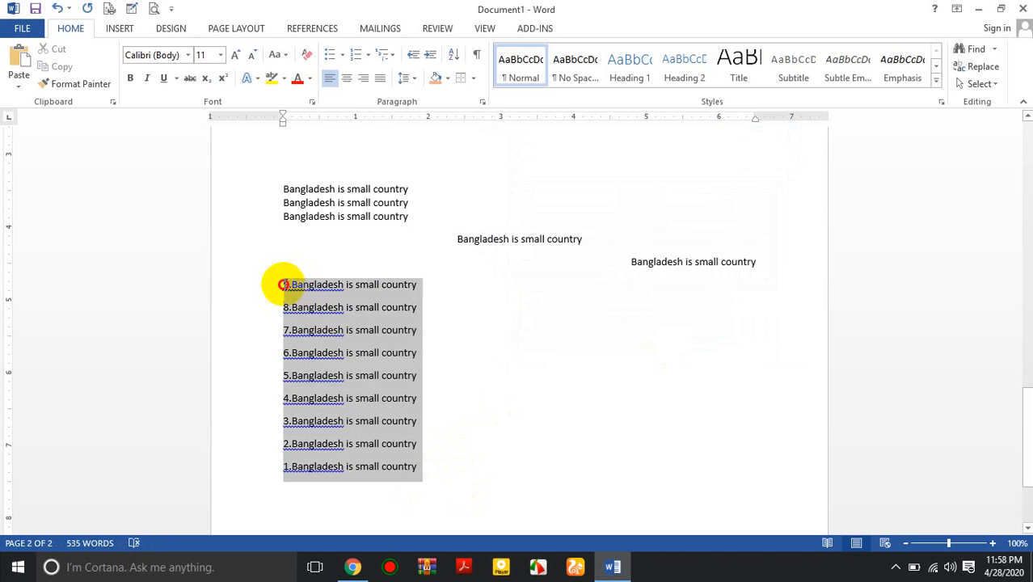
{"action": "left_click", "coordinate": [454, 55]}
{"action": "left_click", "coordinate": [741, 176]}
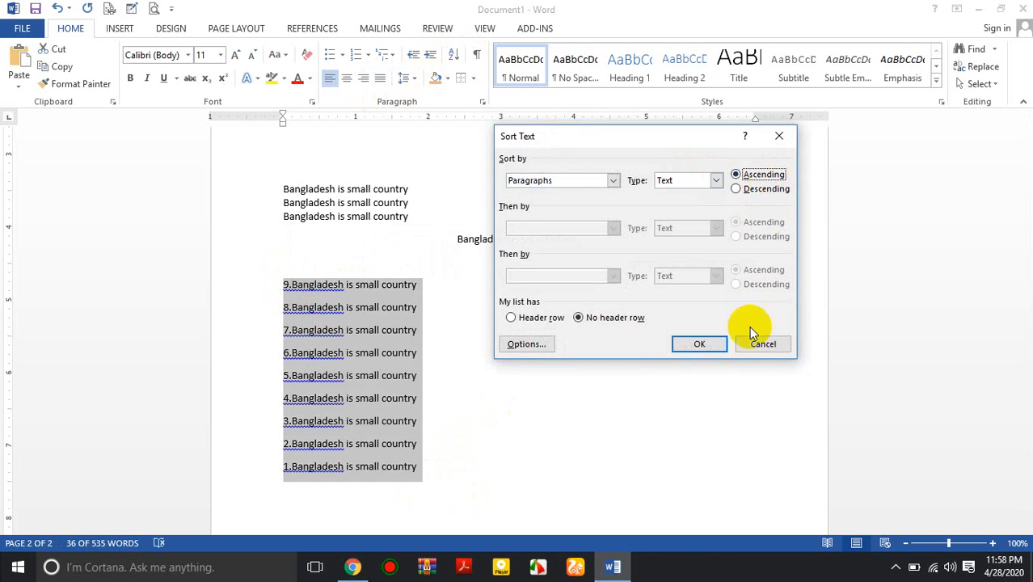
{"action": "left_click", "coordinate": [699, 345]}
{"action": "left_click", "coordinate": [435, 472]}
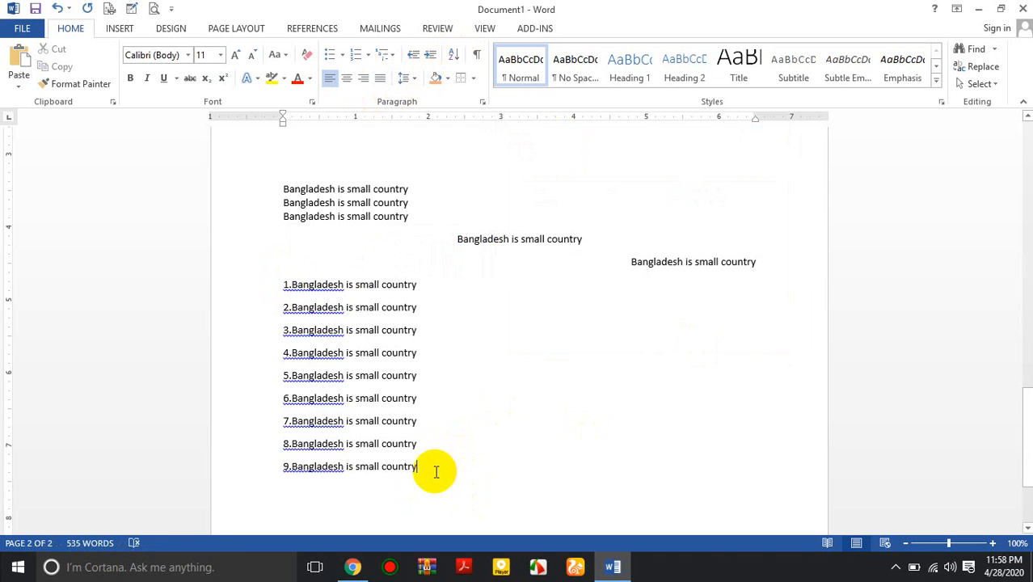